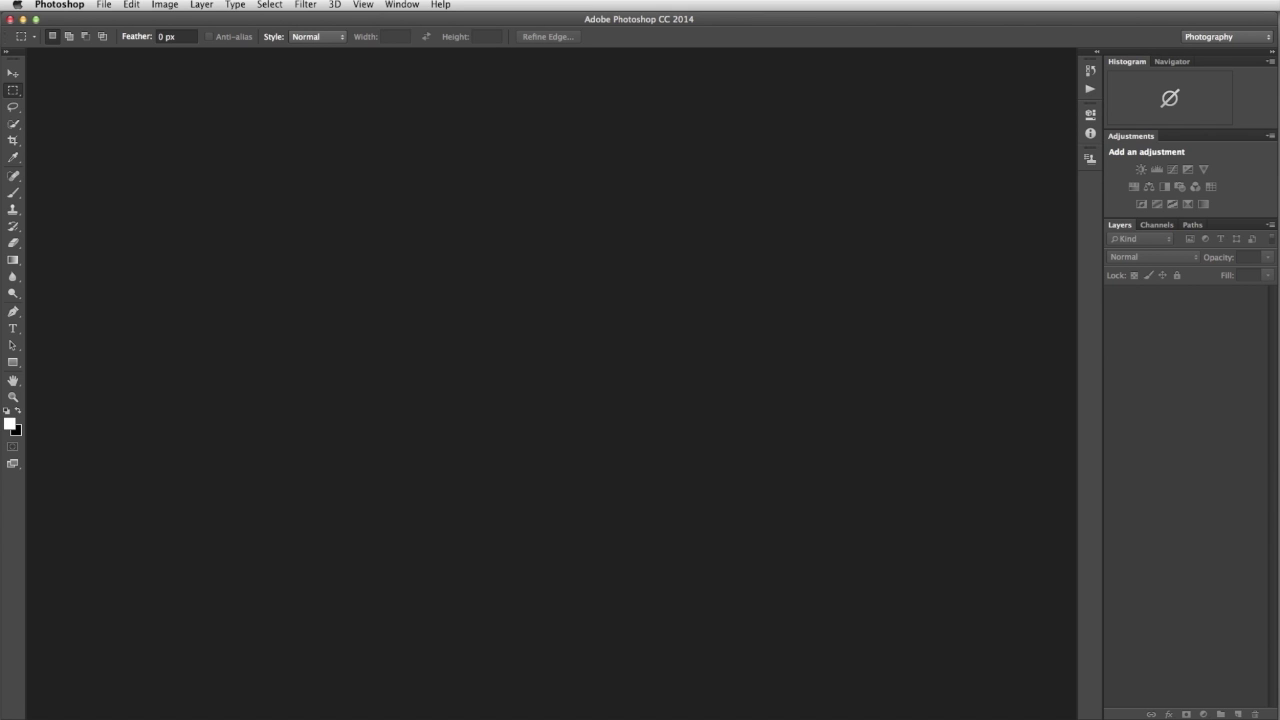
Switch the workspace from Photography to Motion so the Timeline panel appears.
click(1216, 40)
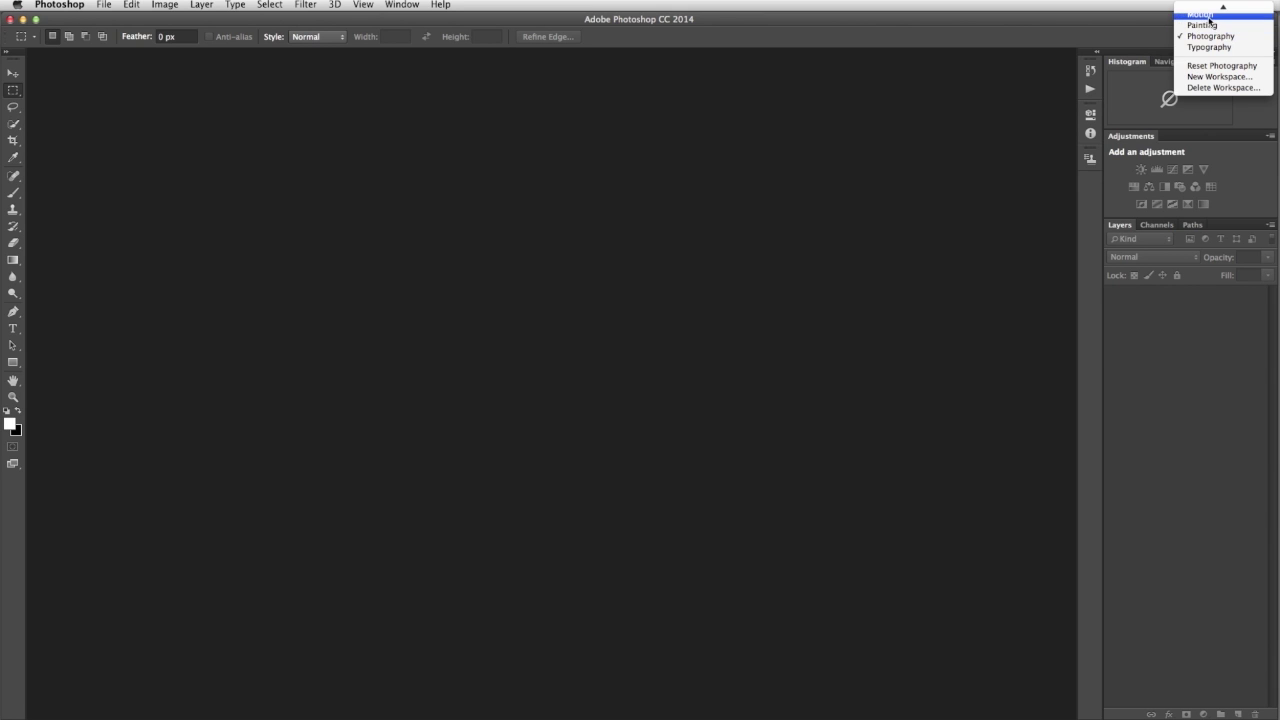
click(1215, 14)
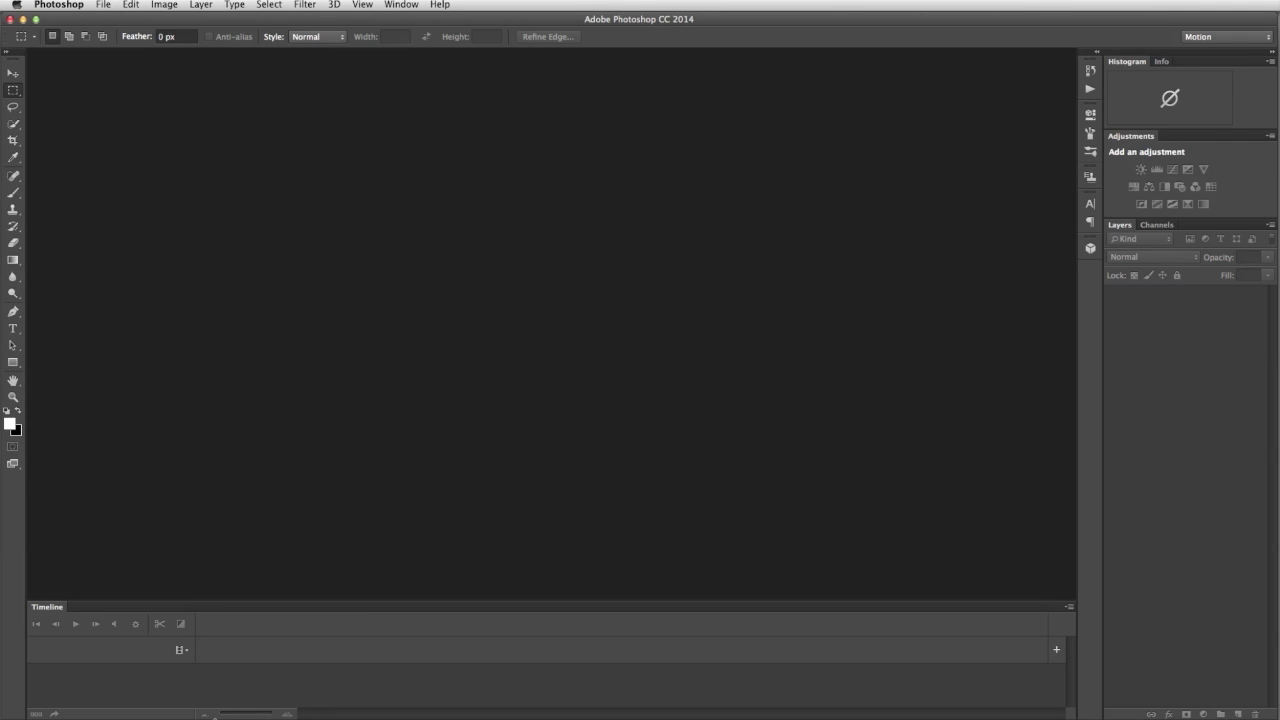
Add A003_C010_12093P_Tracks, IMG_4150 and IMG_4154 from the Clips folder to the timeline.
click(183, 652)
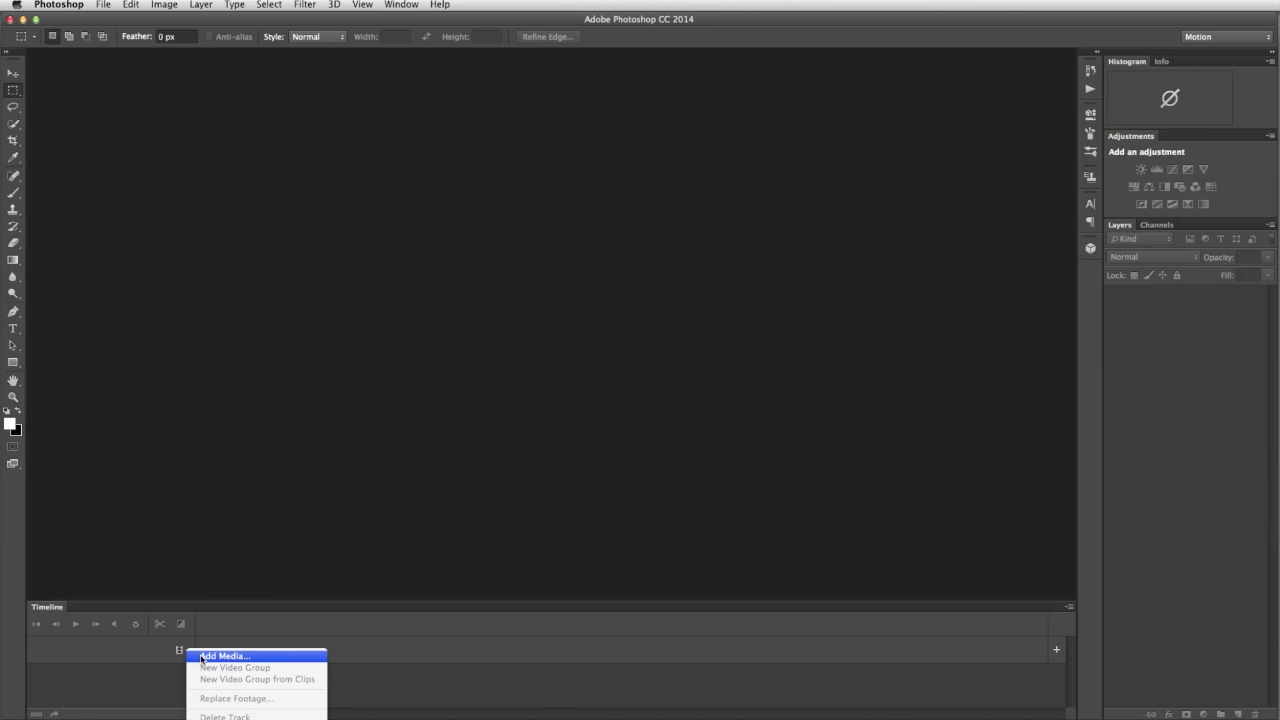
click(202, 657)
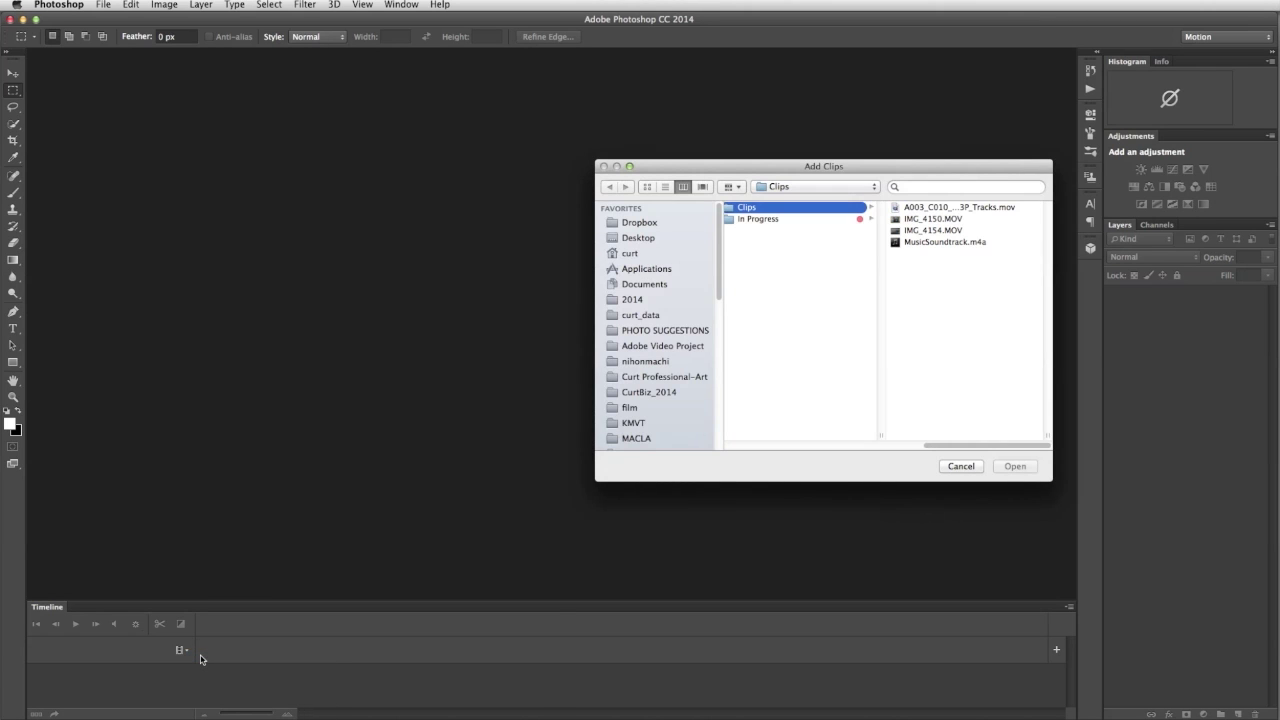
click(1026, 208)
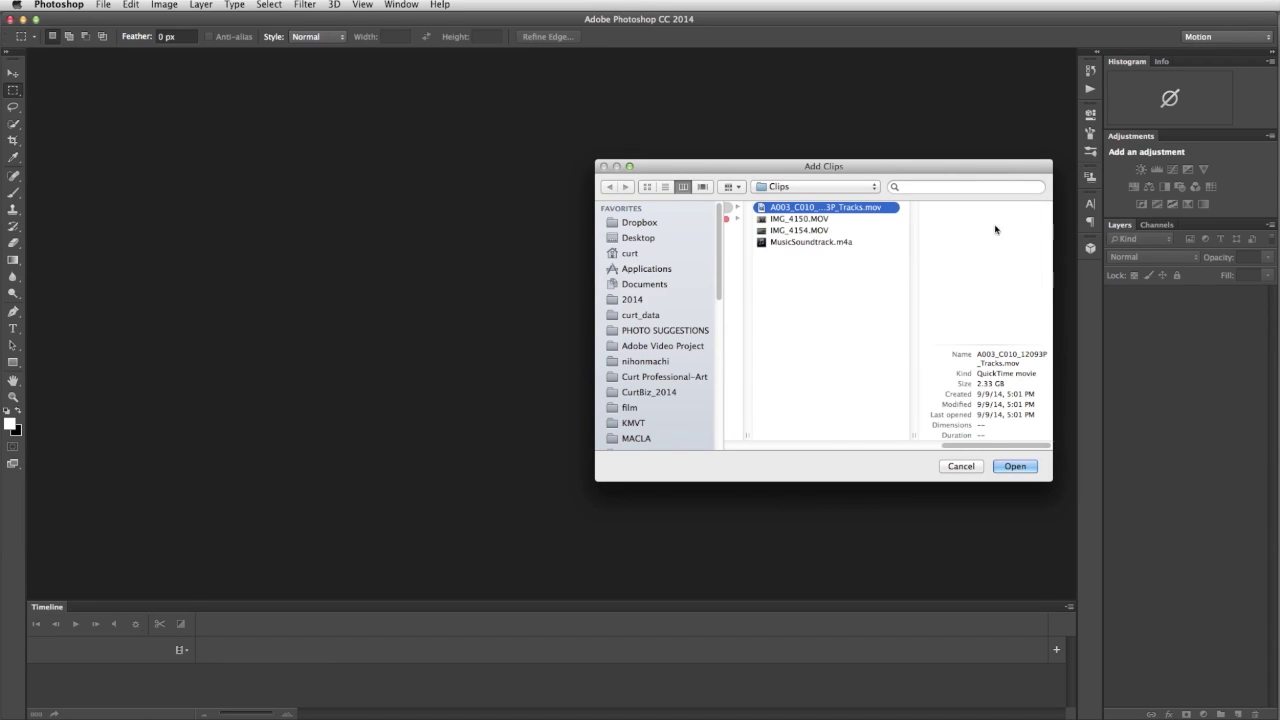
shift+click(865, 230)
click(1030, 466)
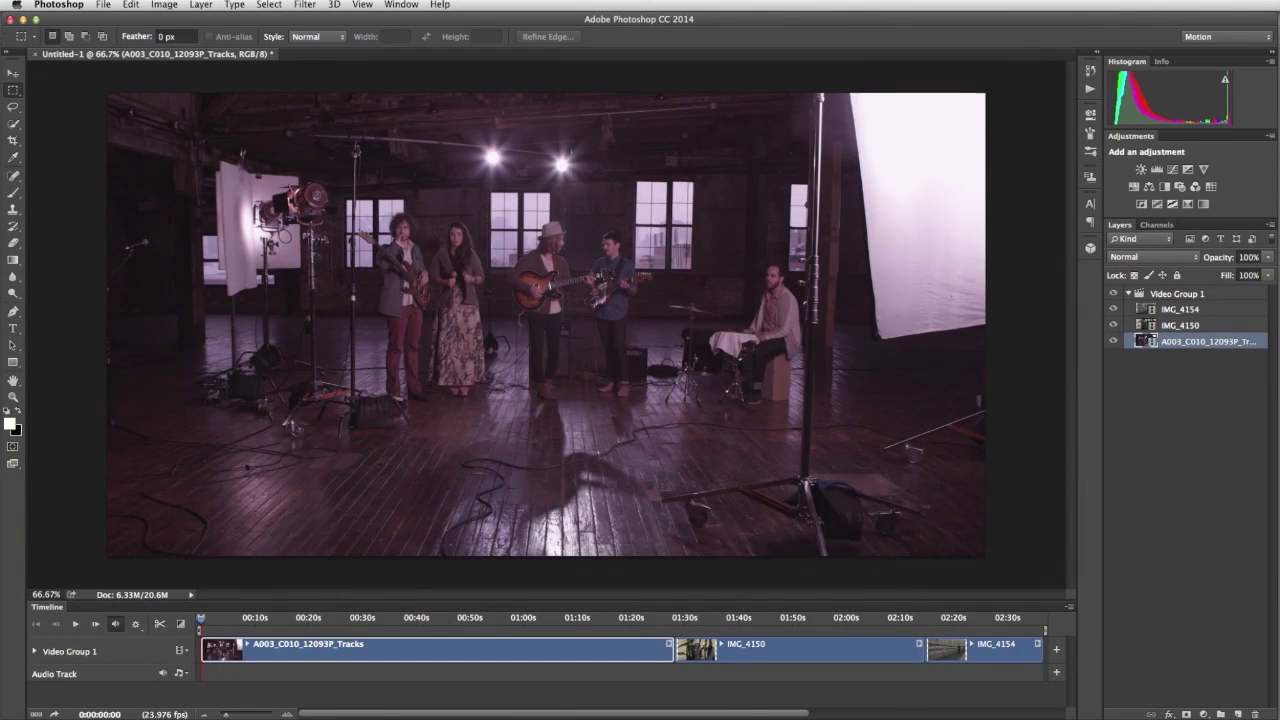
Reorder clips to IMG_4154, IMG_4150, A003_C010, then trim IMG_4154's start and end inward.
drag(806, 650, 296, 643)
drag(930, 646, 277, 650)
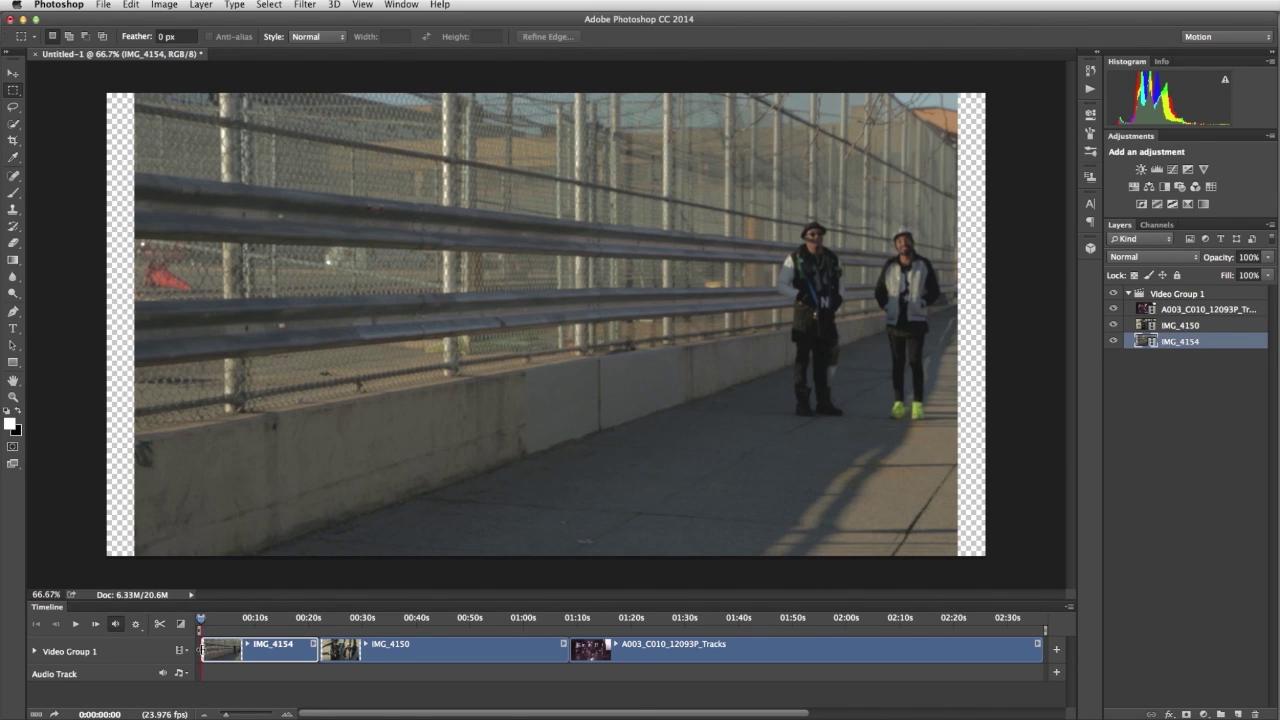
drag(201, 649, 241, 649)
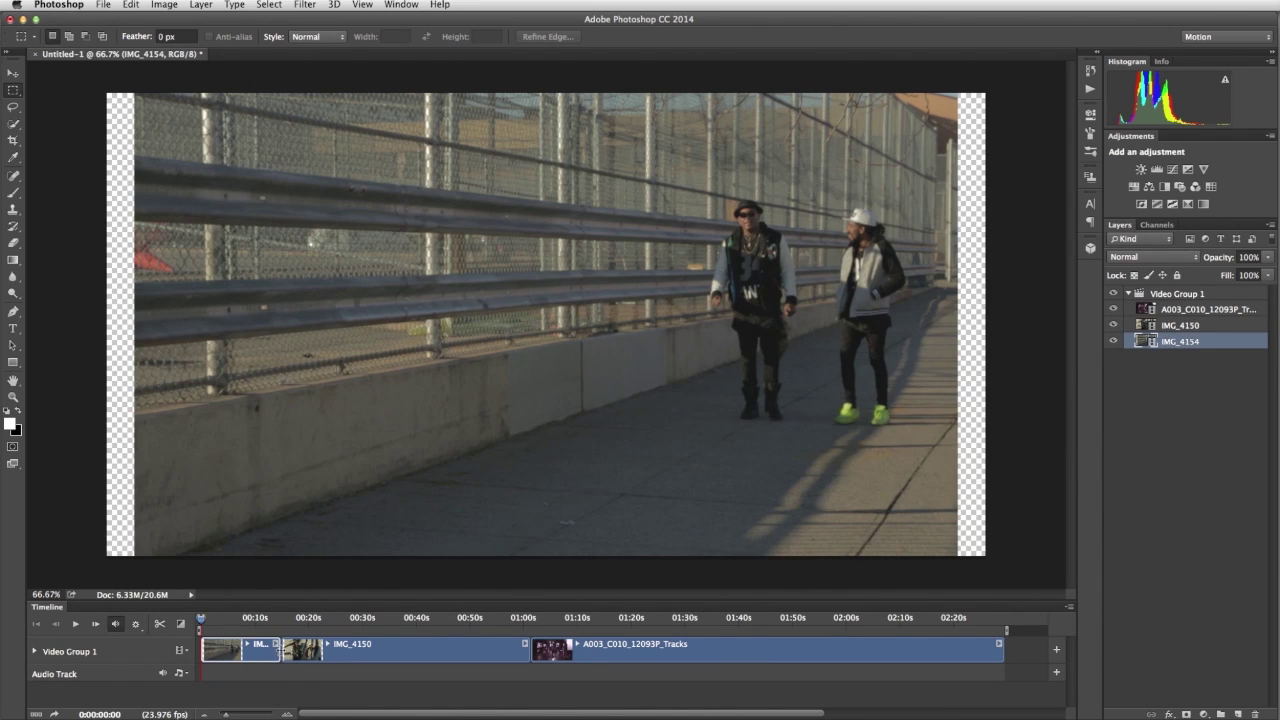
drag(278, 646, 268, 652)
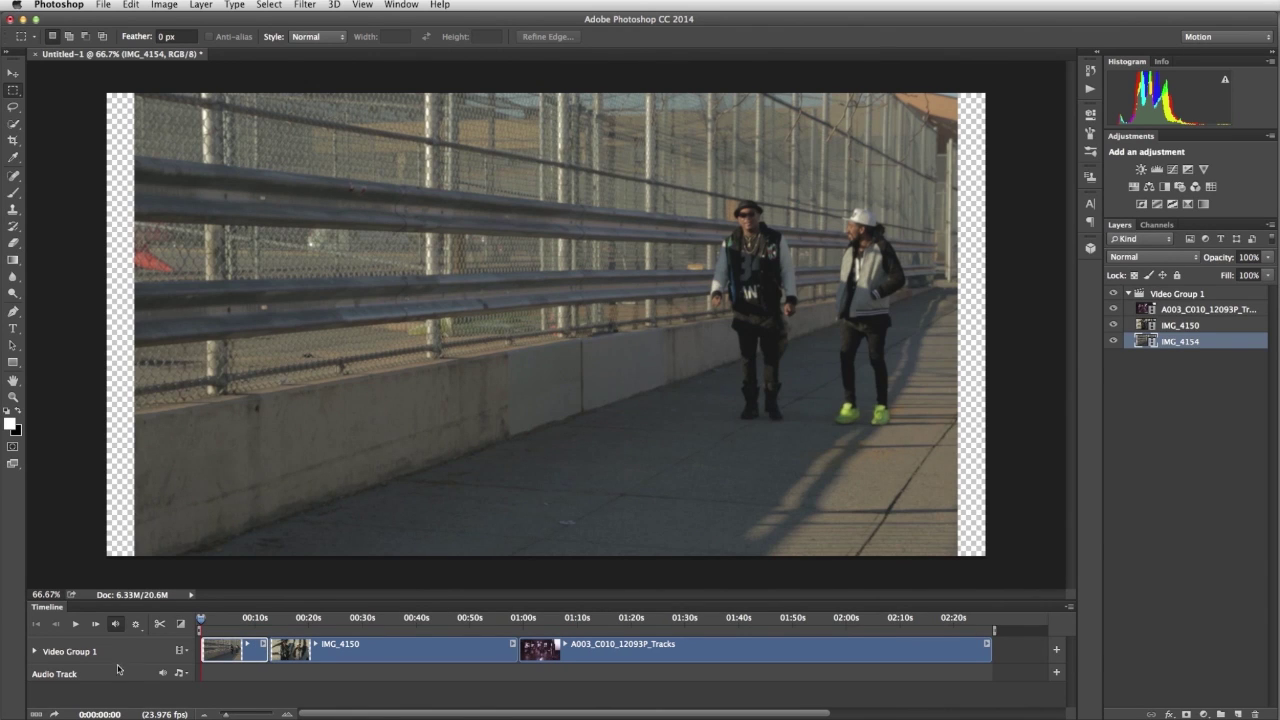
Preview the edit, step frame by frame, and return the playhead to the start.
click(75, 625)
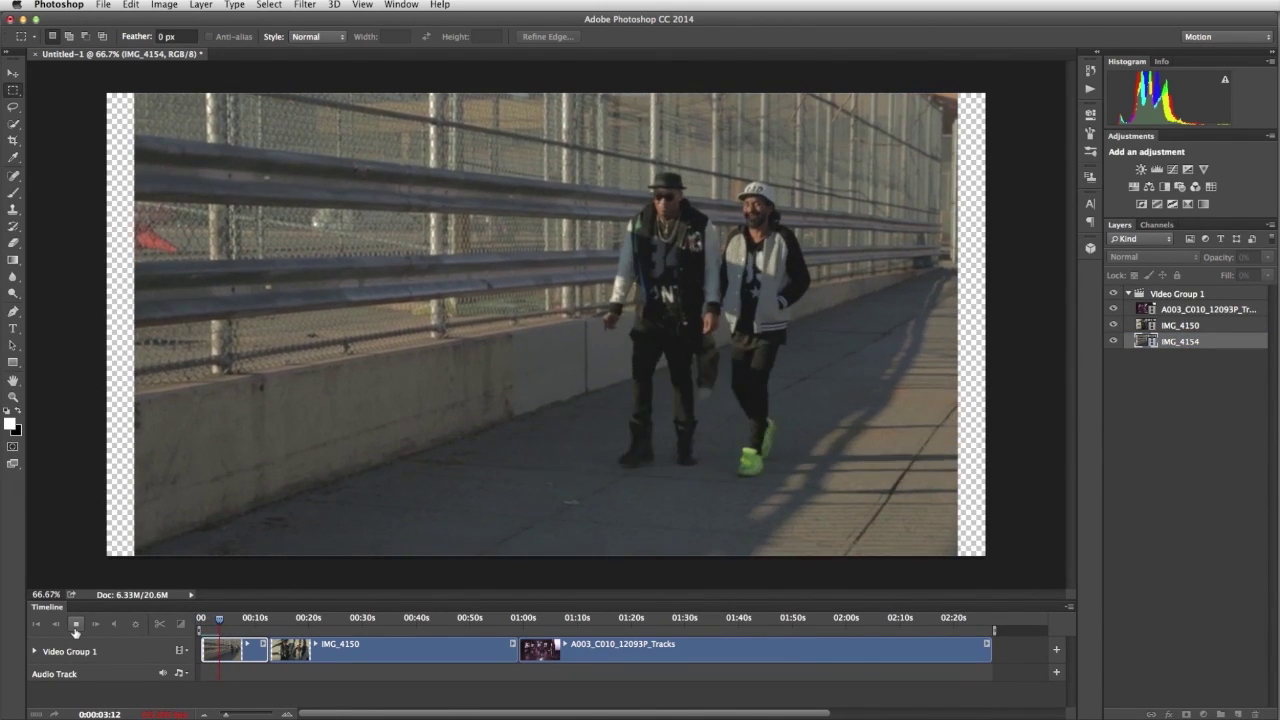
click(75, 628)
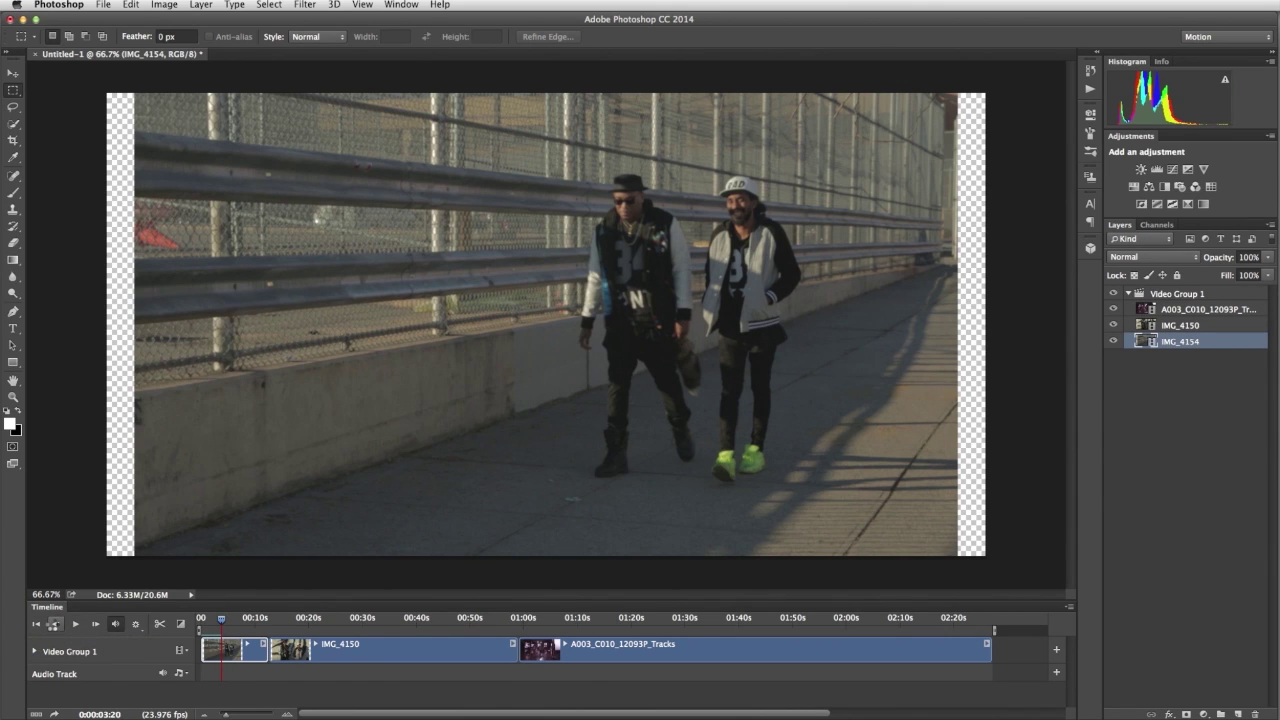
click(55, 624)
click(96, 624)
click(37, 624)
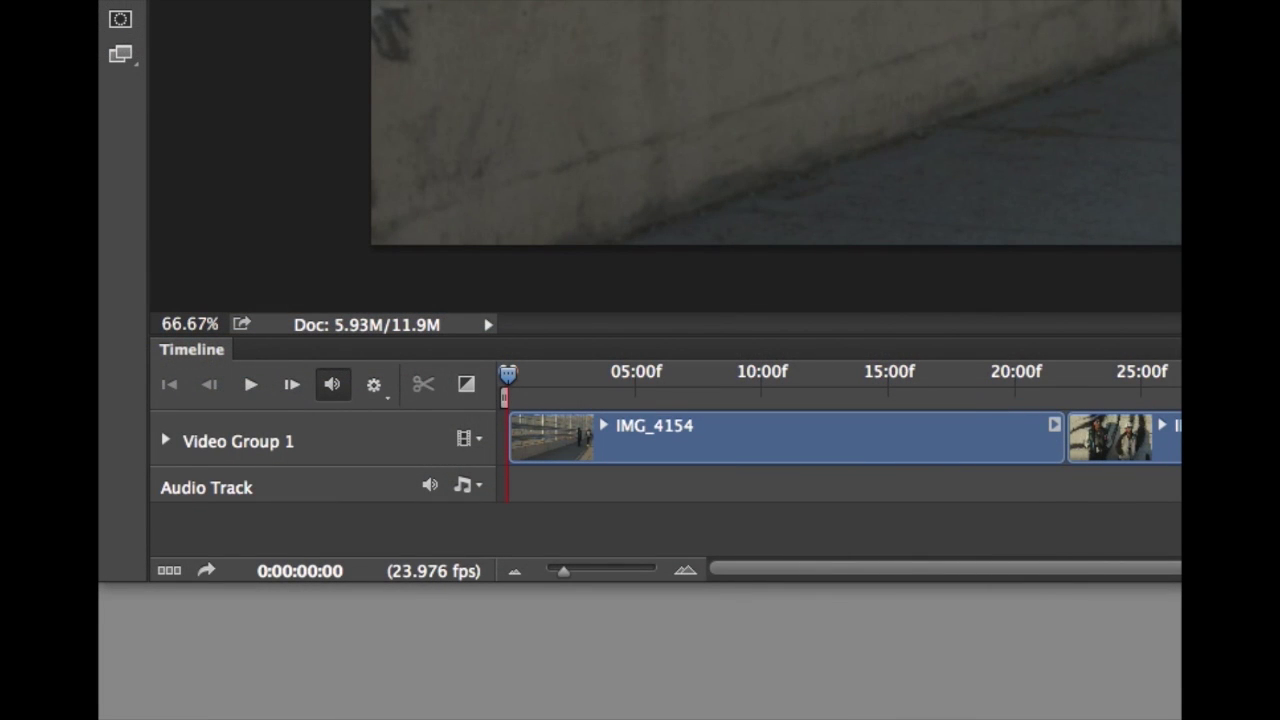
Apply a 3-second Fade With Black to the start of IMG_4154 and preview it.
click(466, 384)
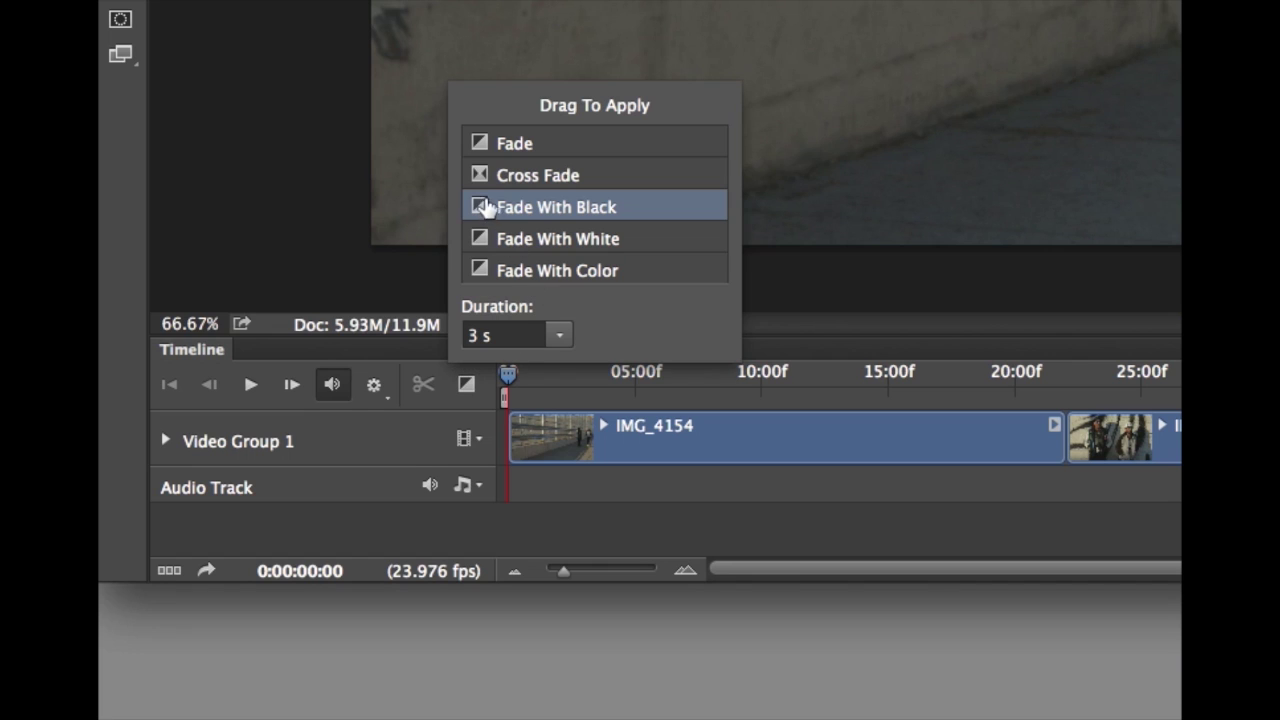
drag(484, 207, 527, 436)
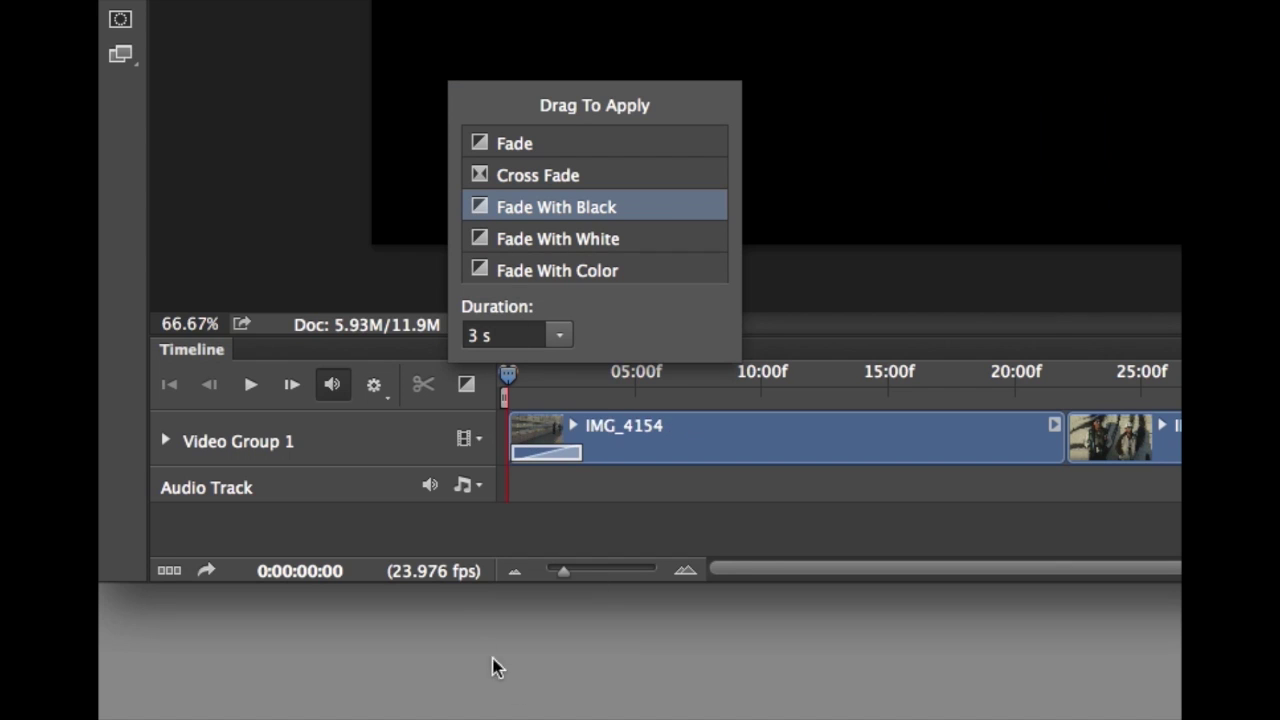
click(250, 387)
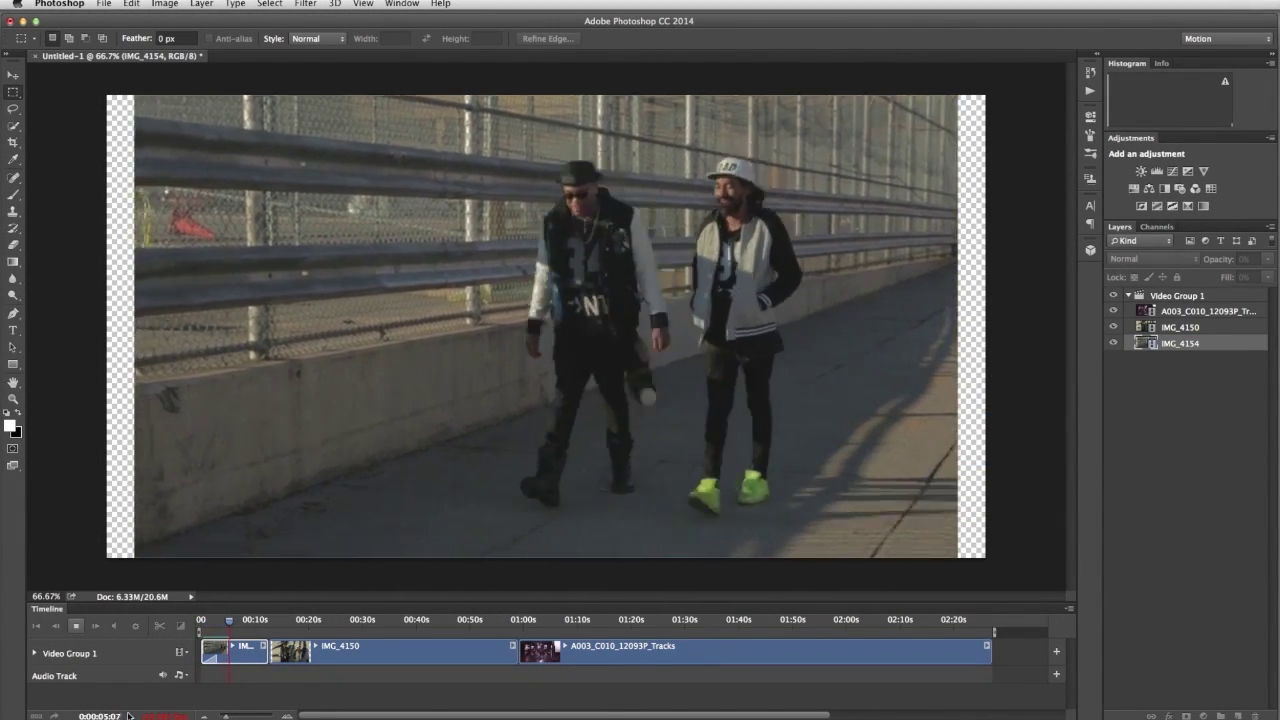
click(75, 625)
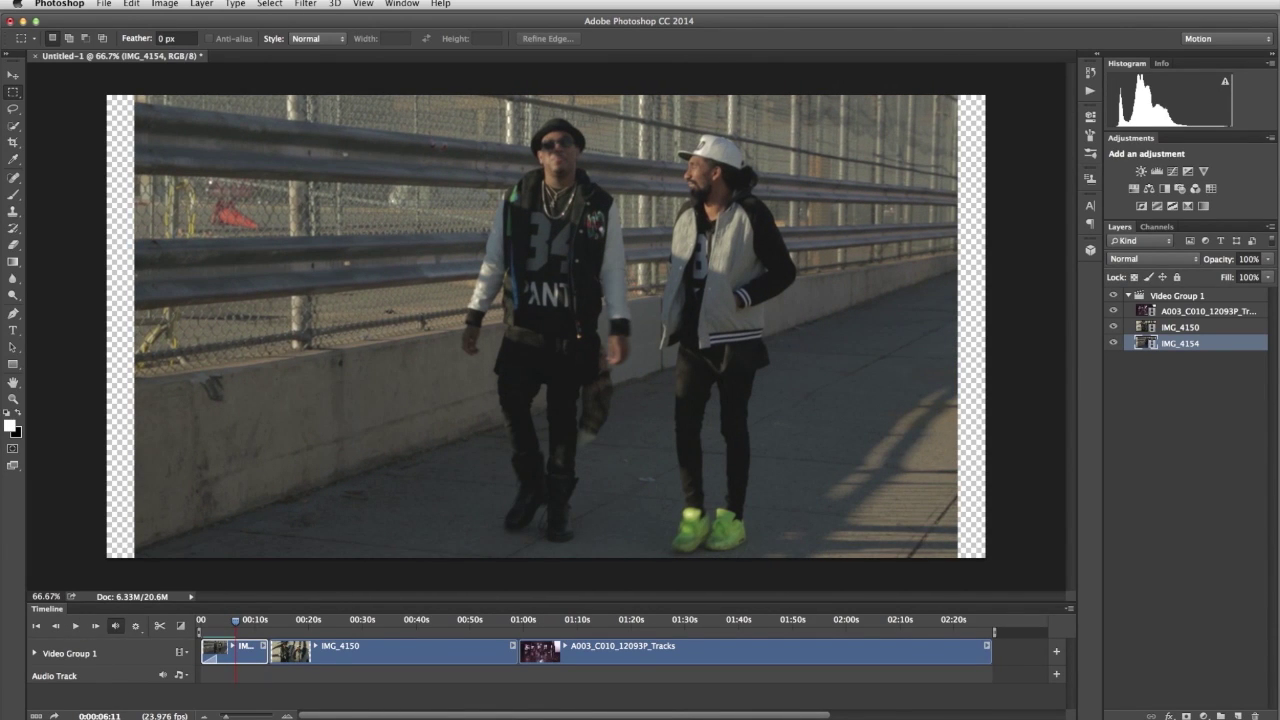
Place a Cross Fade at the IMG_4154–IMG_4150 junction and play it back to check.
click(181, 626)
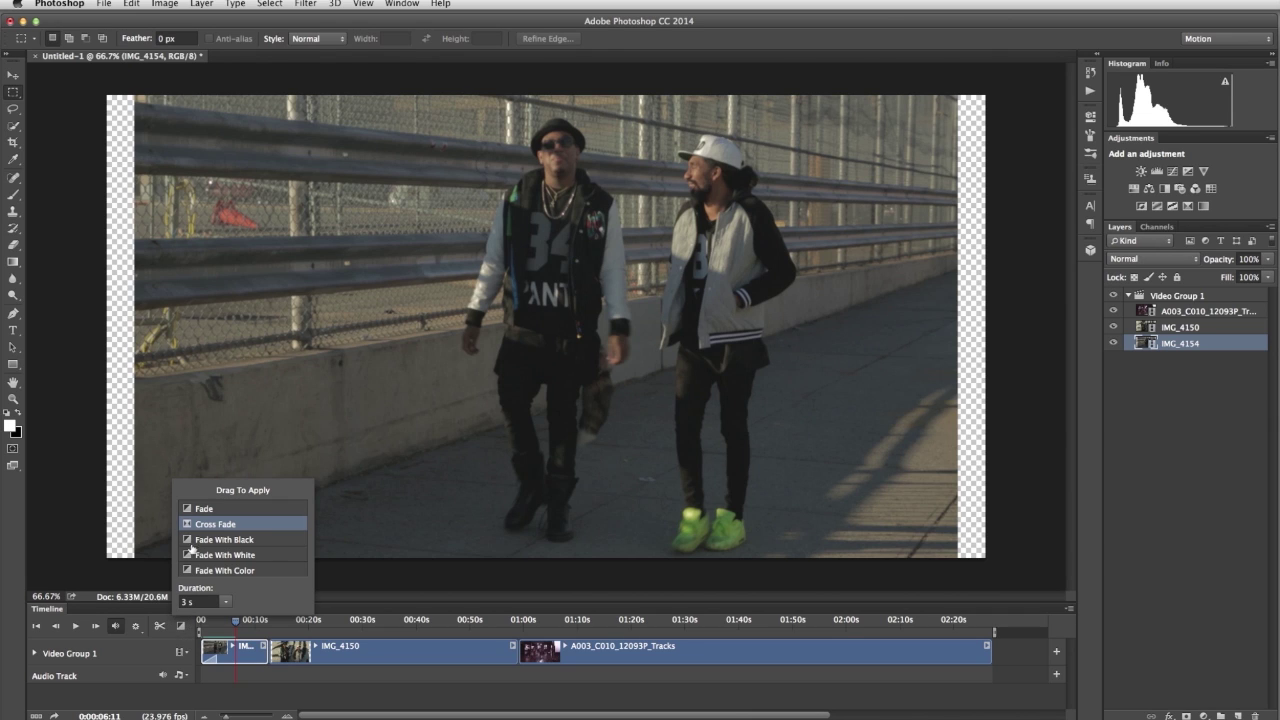
drag(244, 524, 267, 652)
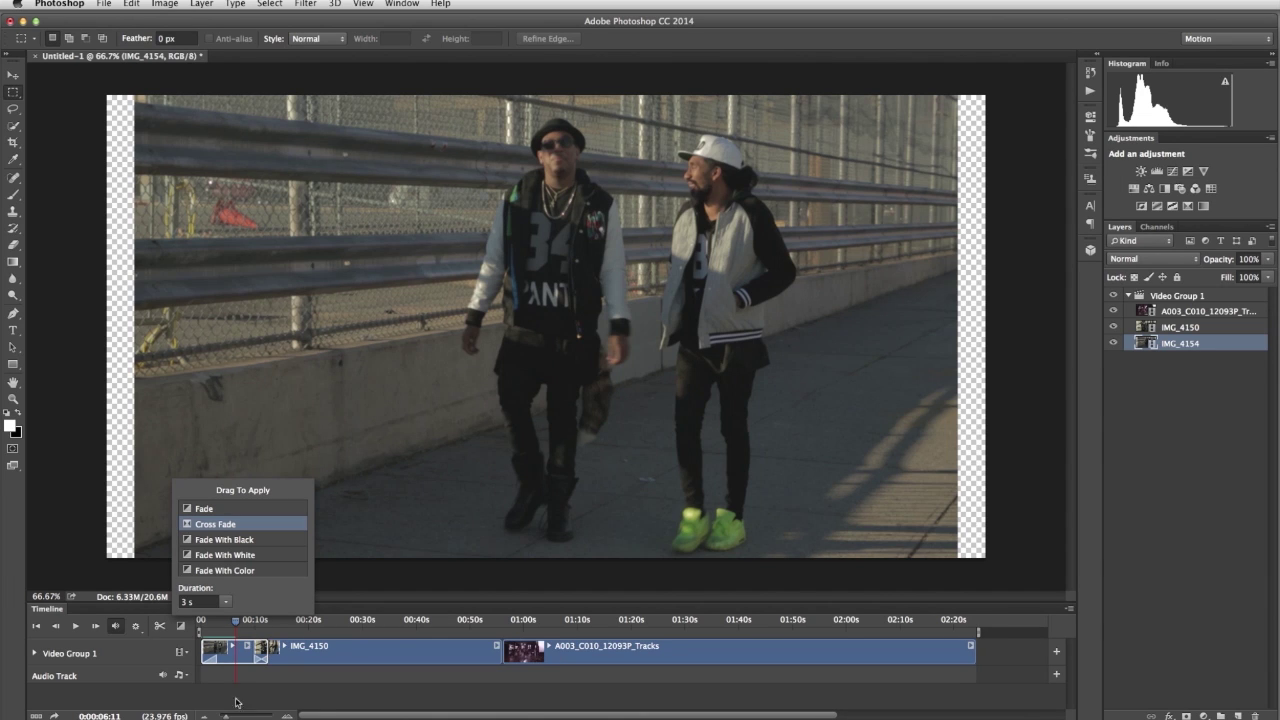
key(super+Tab)
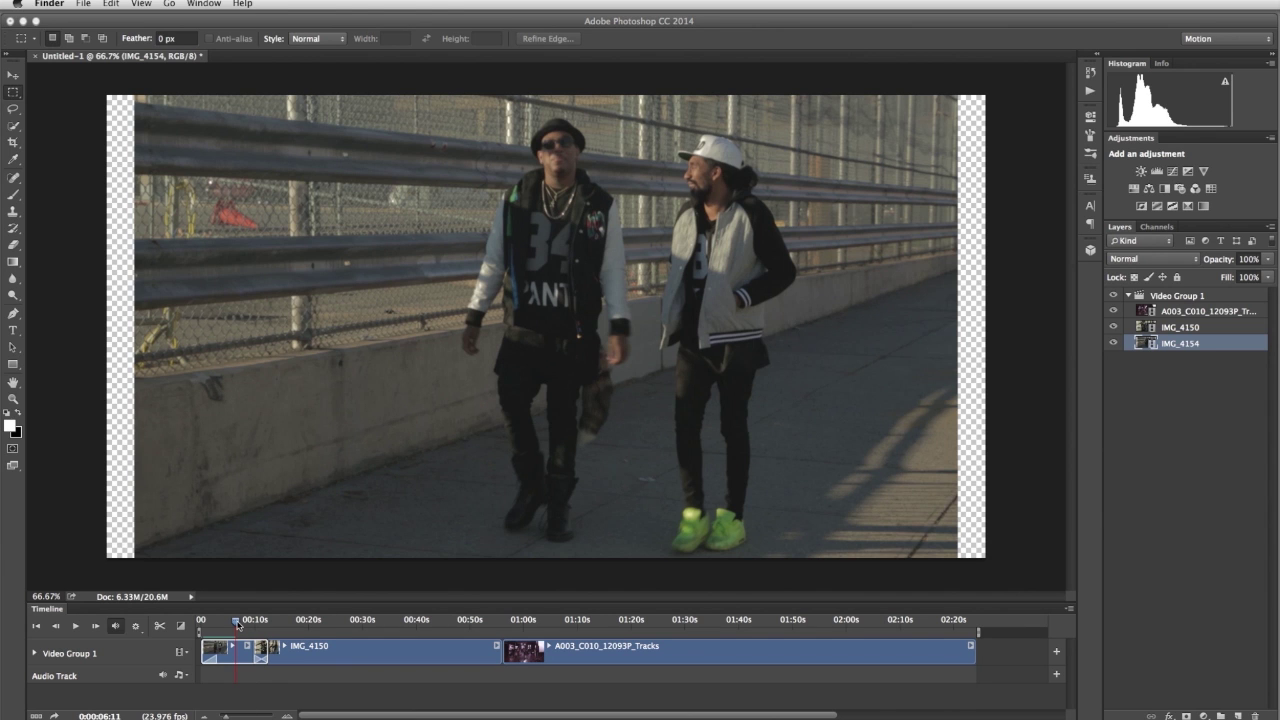
drag(237, 625, 247, 624)
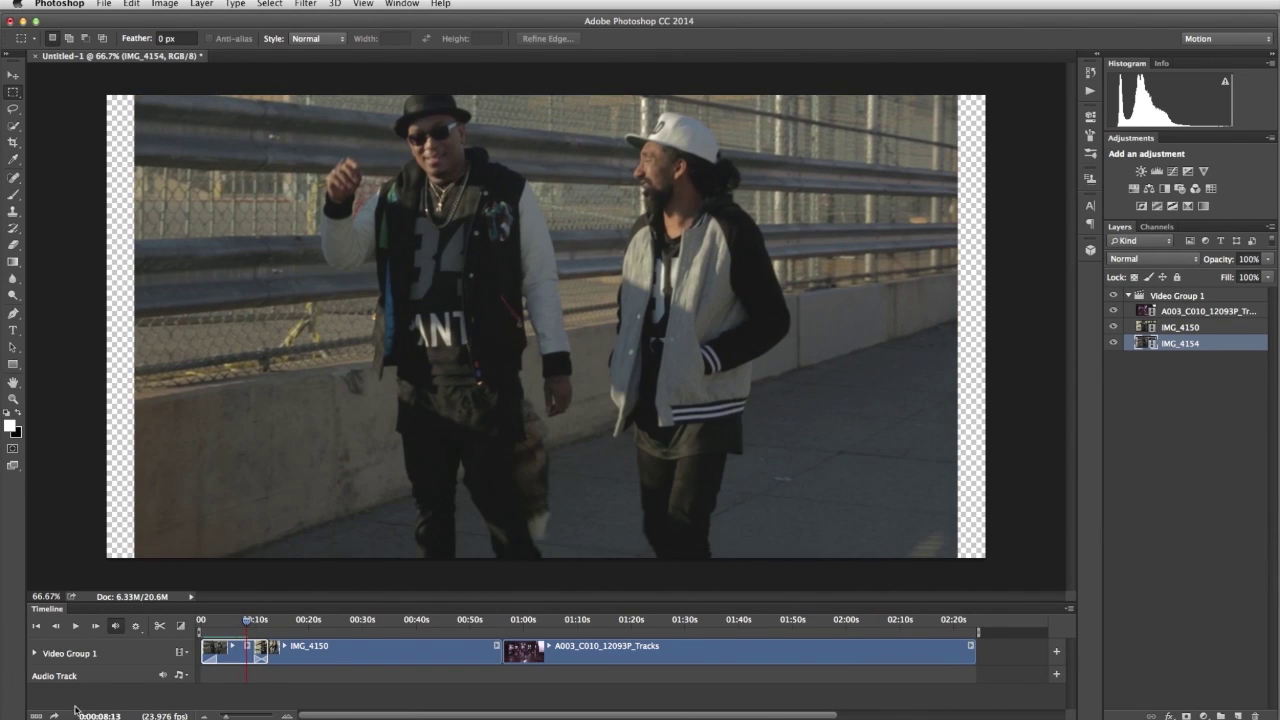
click(76, 626)
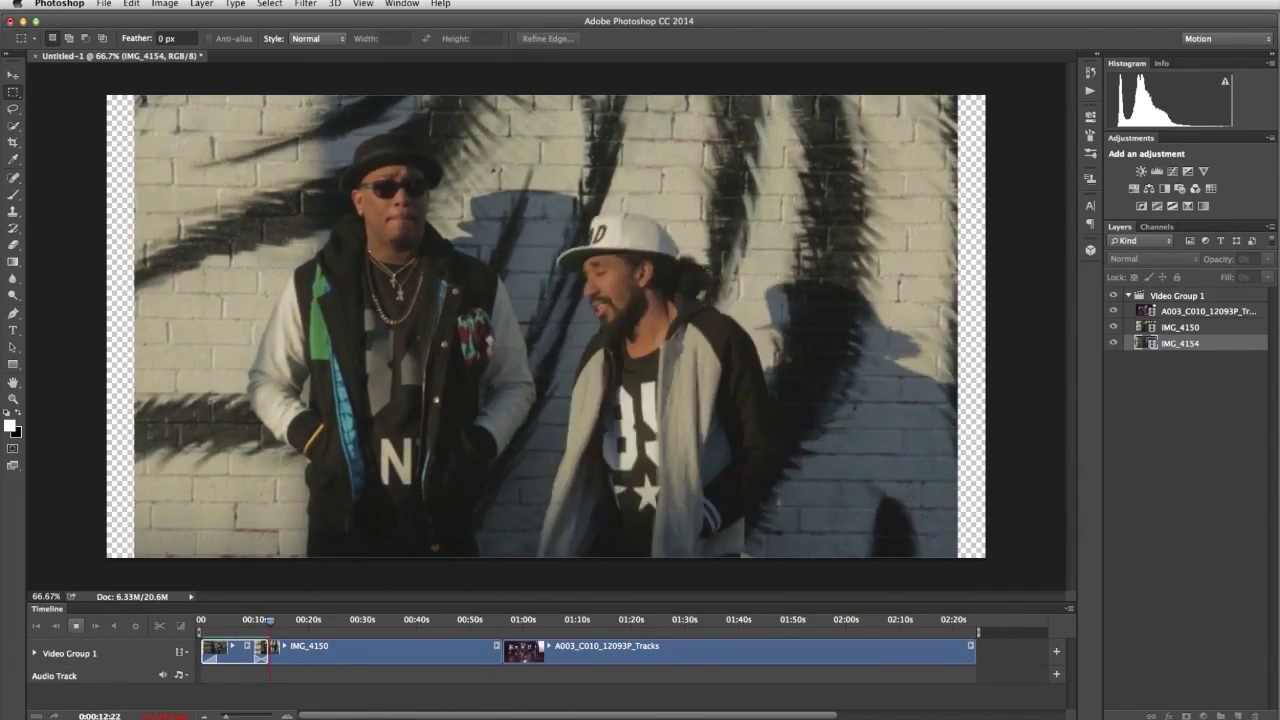
key(space)
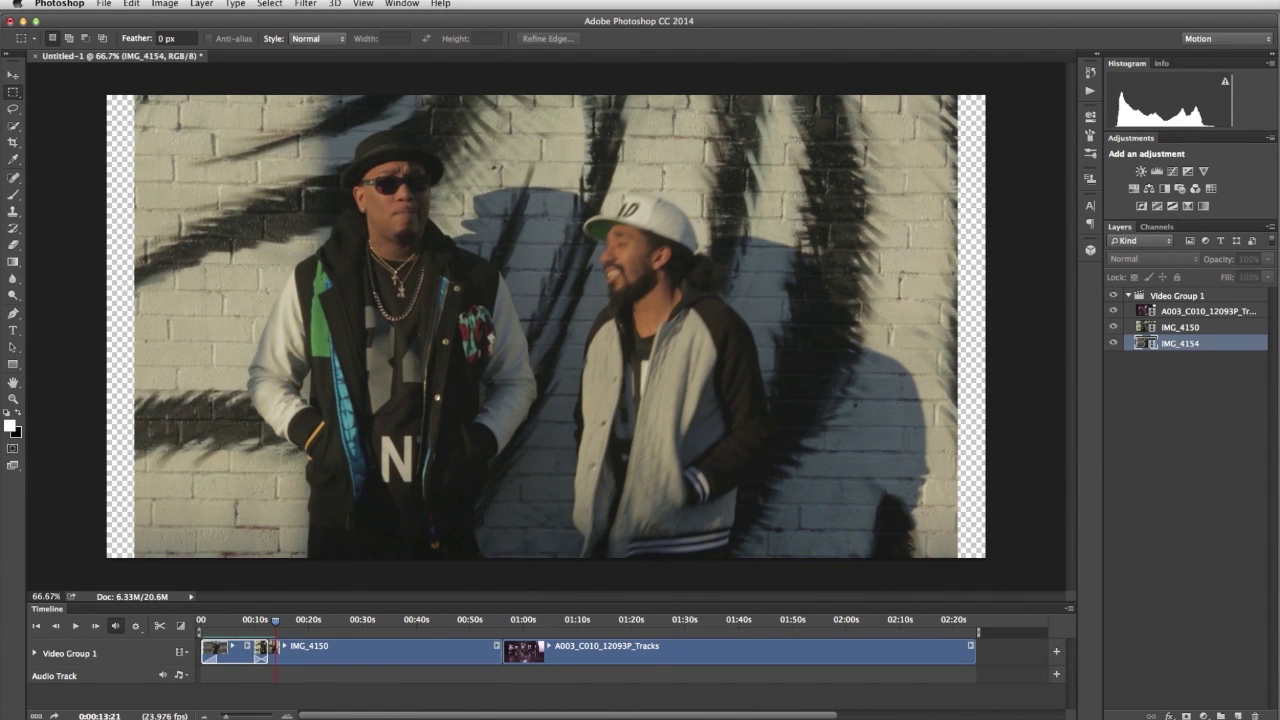
Add MusicSoundtrack.m4a to the audio track.
click(183, 676)
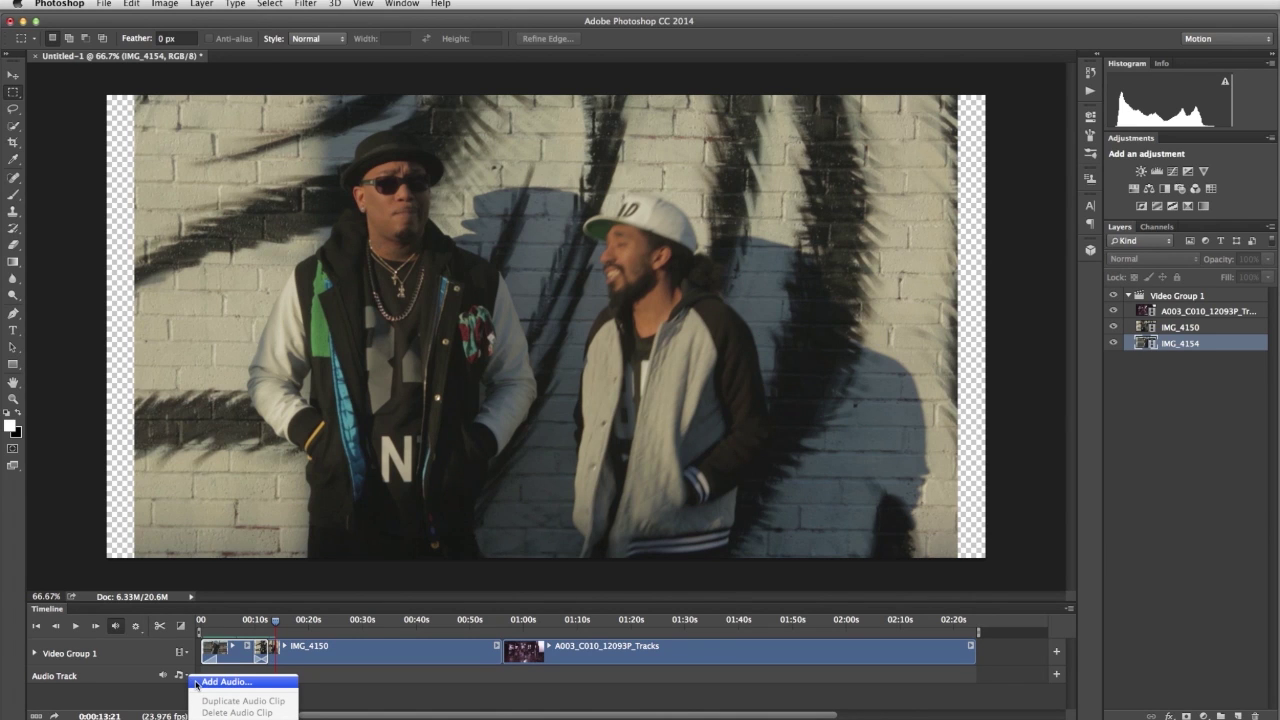
click(220, 681)
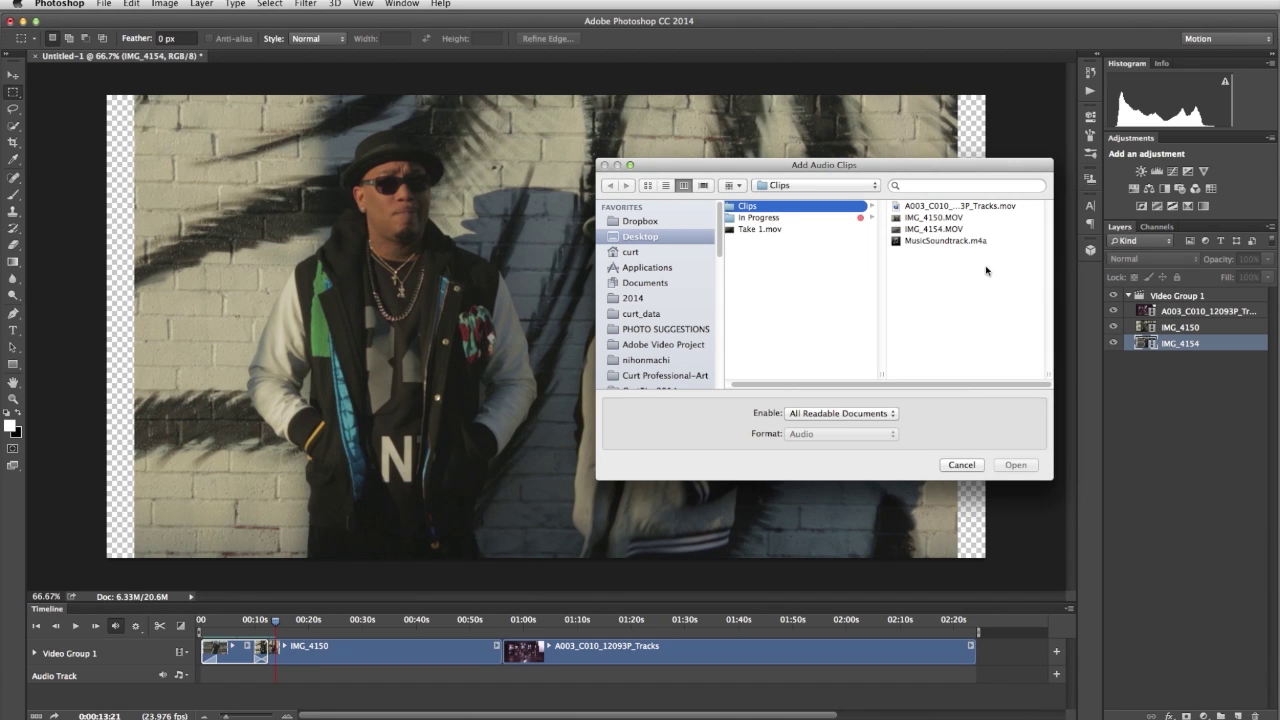
click(898, 245)
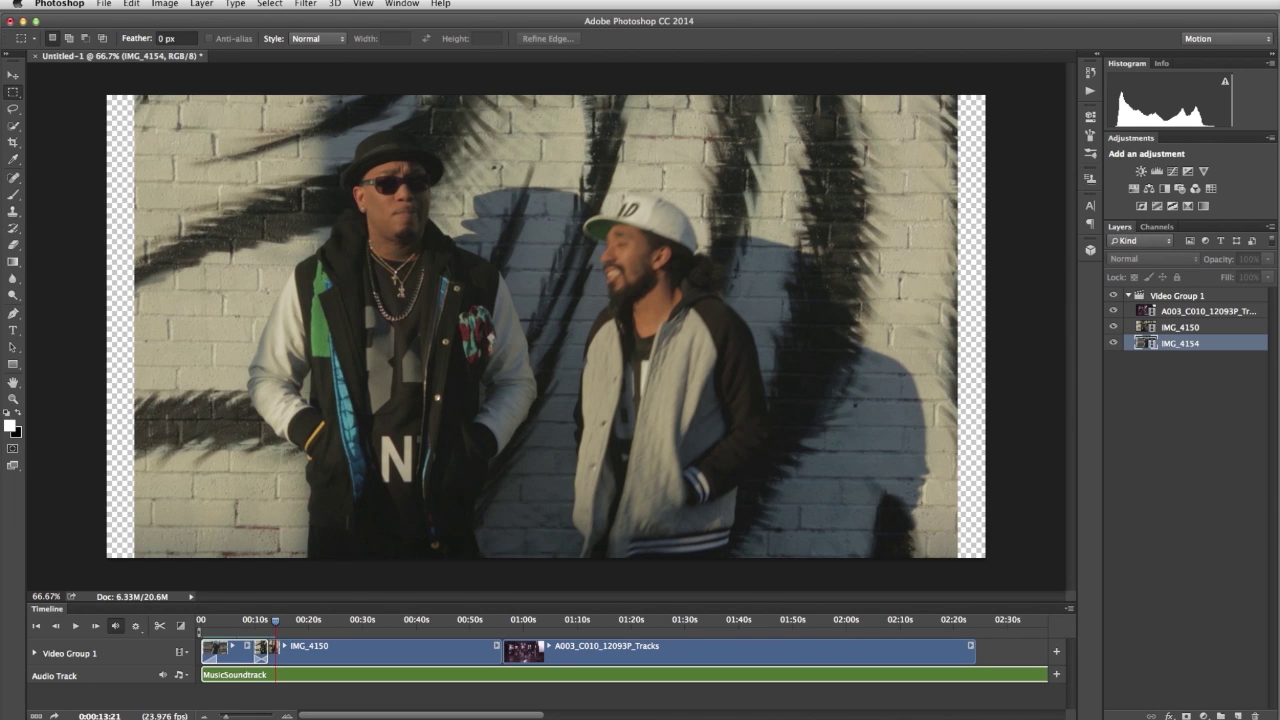
Trim the music clip's end back to where IMG_4150 ends.
scroll(620, 660, right, 10)
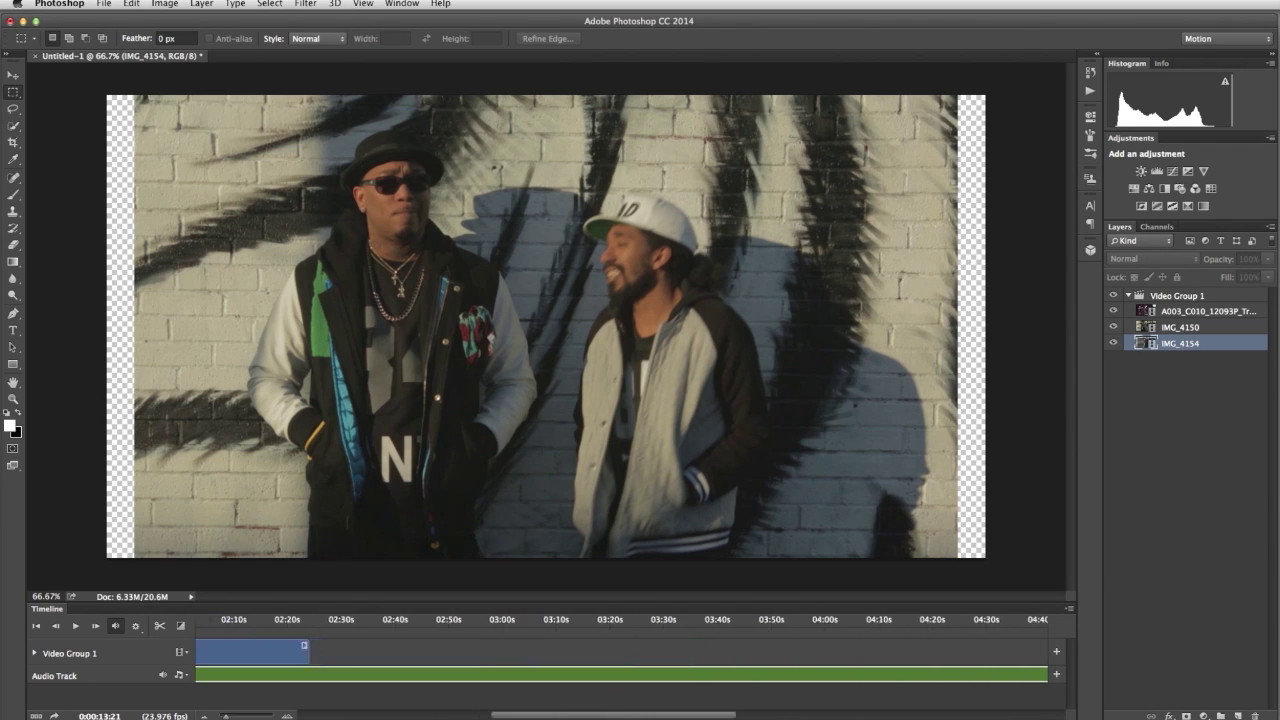
scroll(620, 660, right, 4)
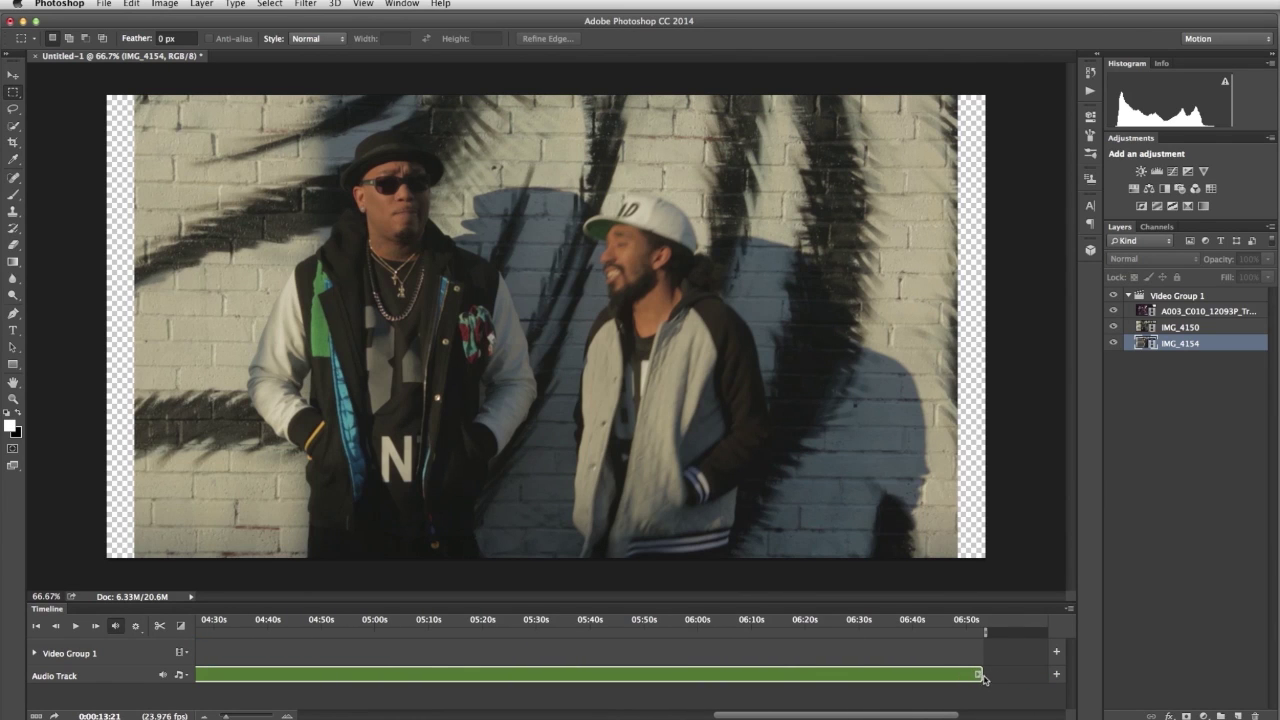
drag(980, 675, 498, 679)
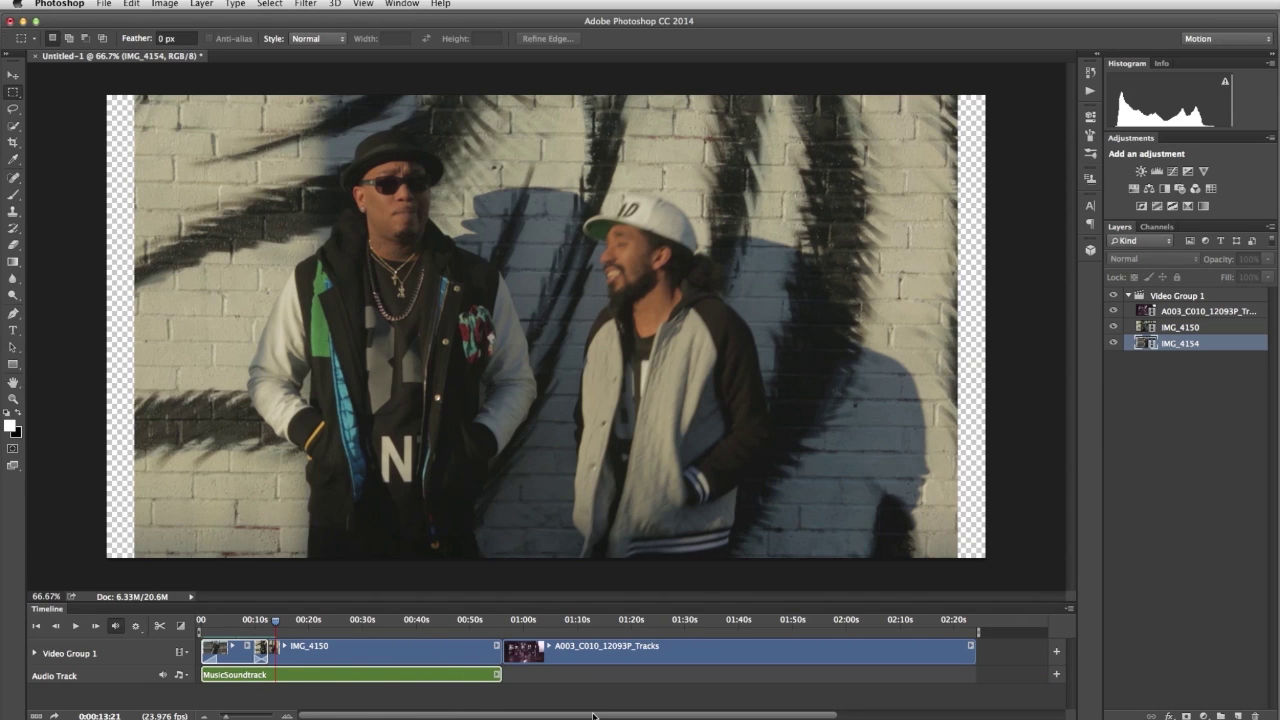
Give the MusicSoundtrack clip a 3-second fade-in.
right_click(354, 678)
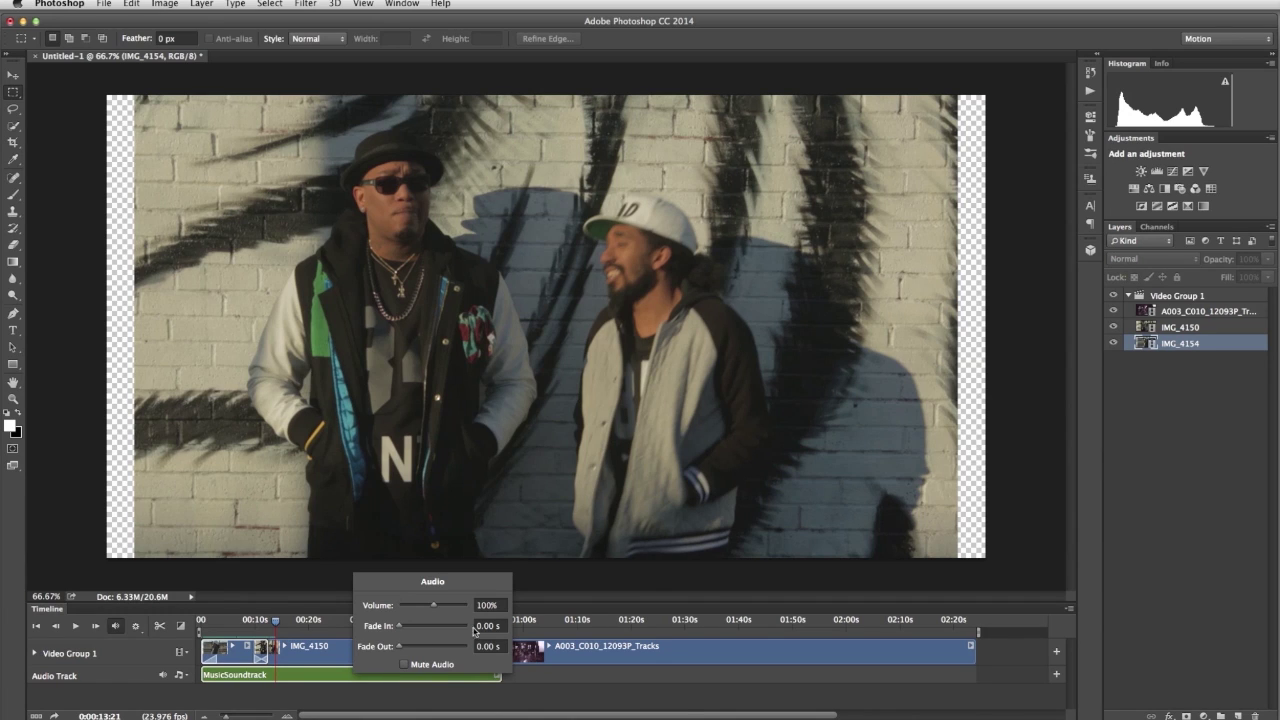
click(497, 626)
text(3)
key(Return)
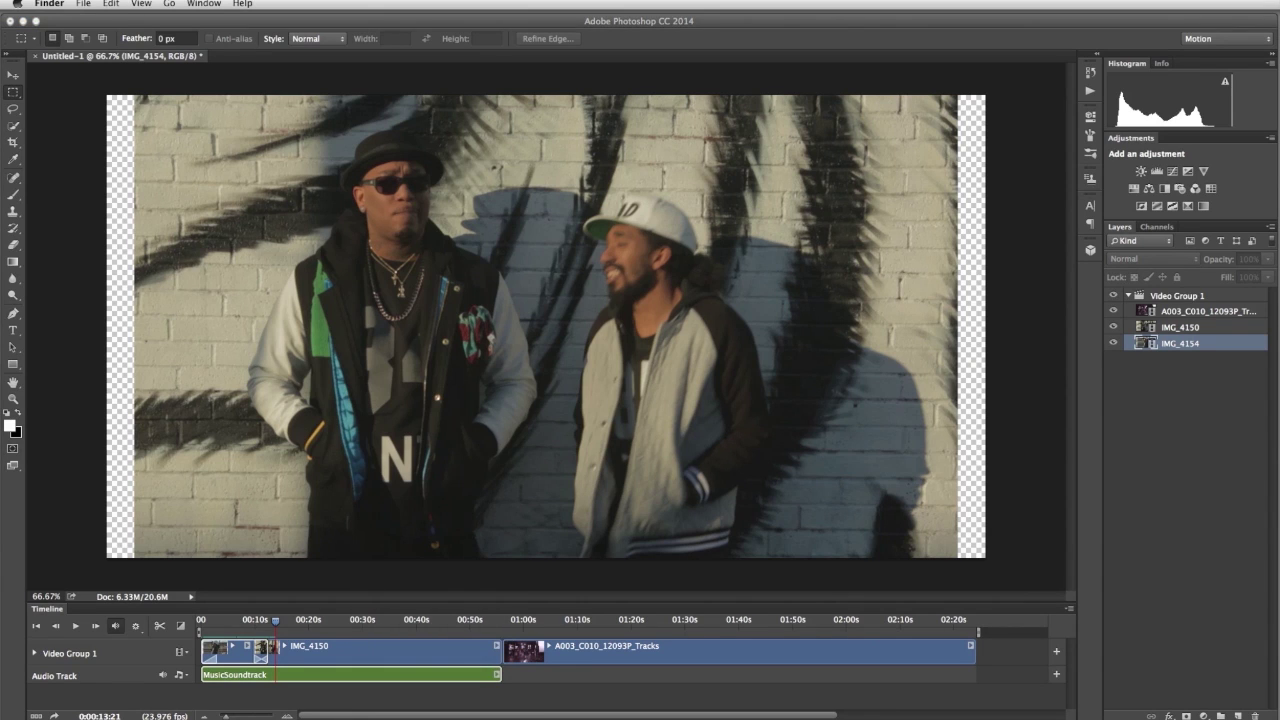
Mute the clip audio of IMG_4154 and IMG_4150.
click(235, 655)
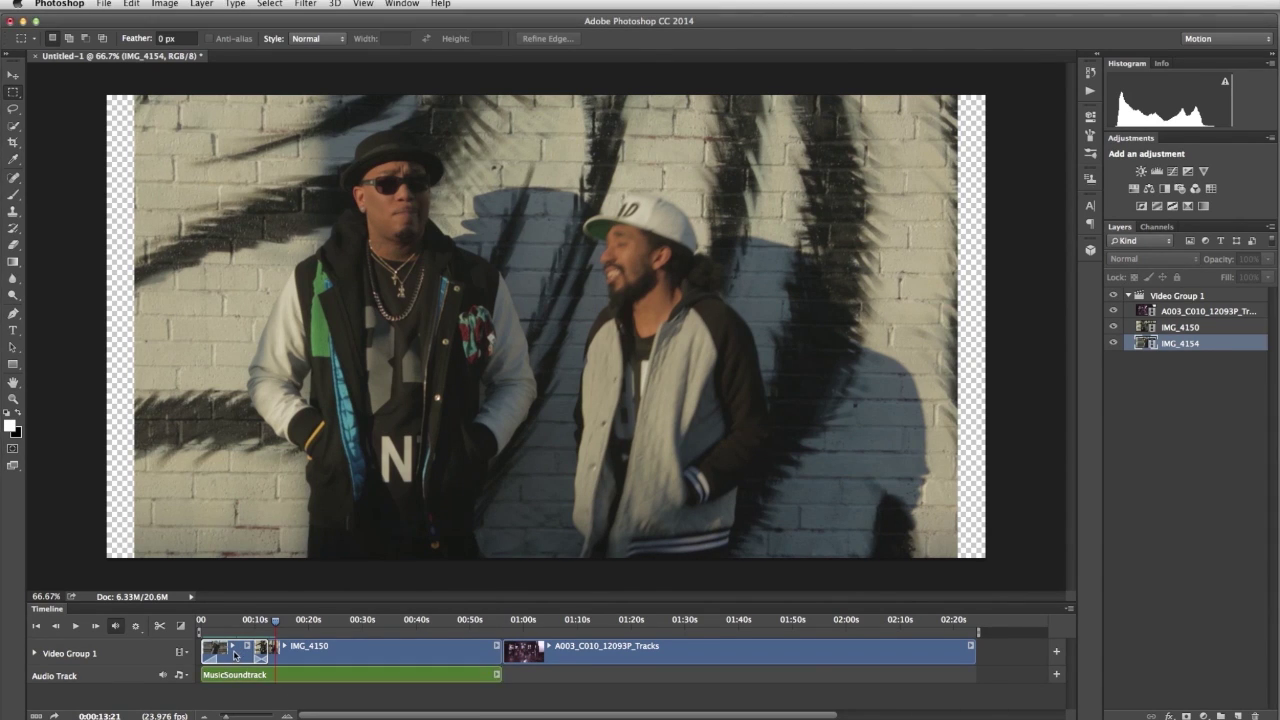
right_click(234, 653)
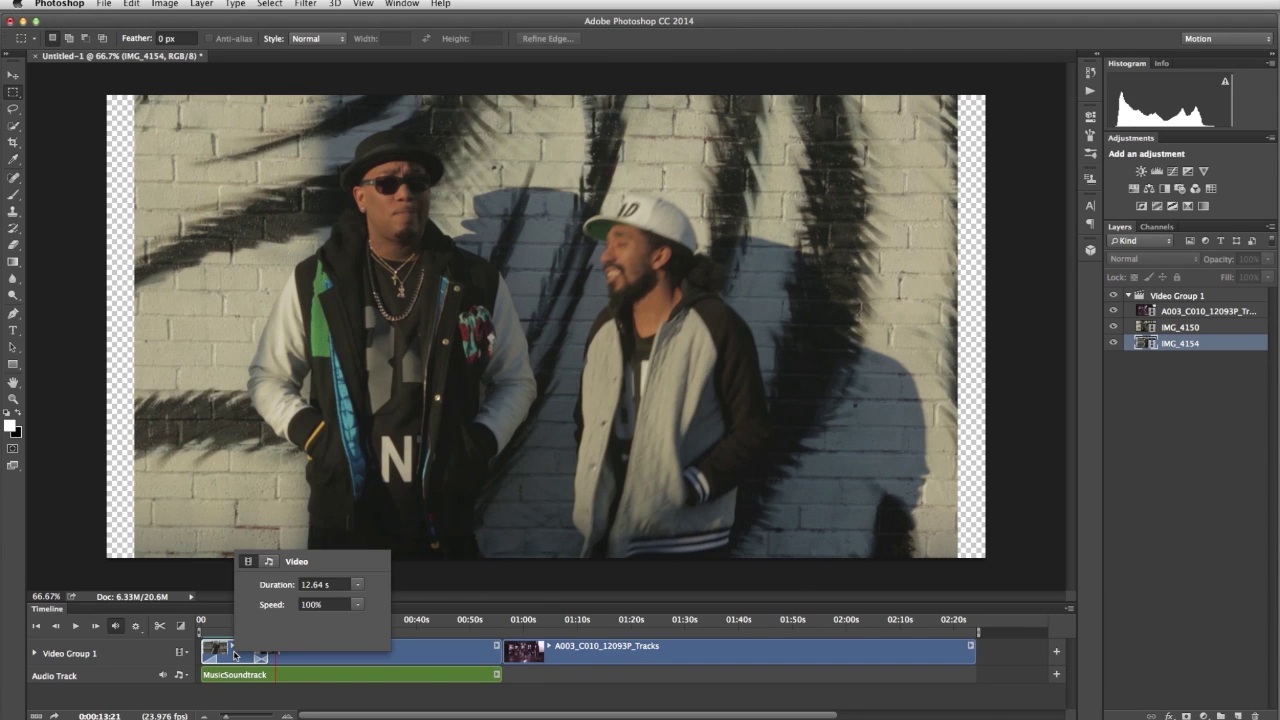
click(268, 563)
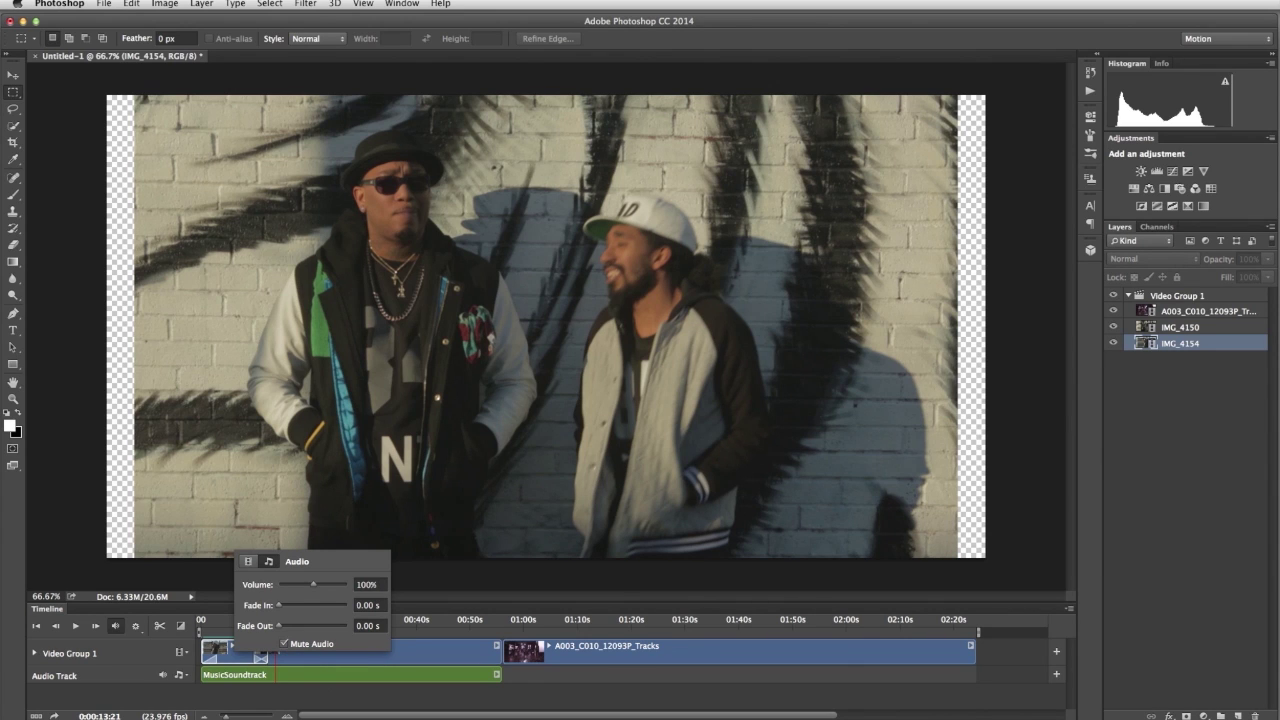
click(375, 654)
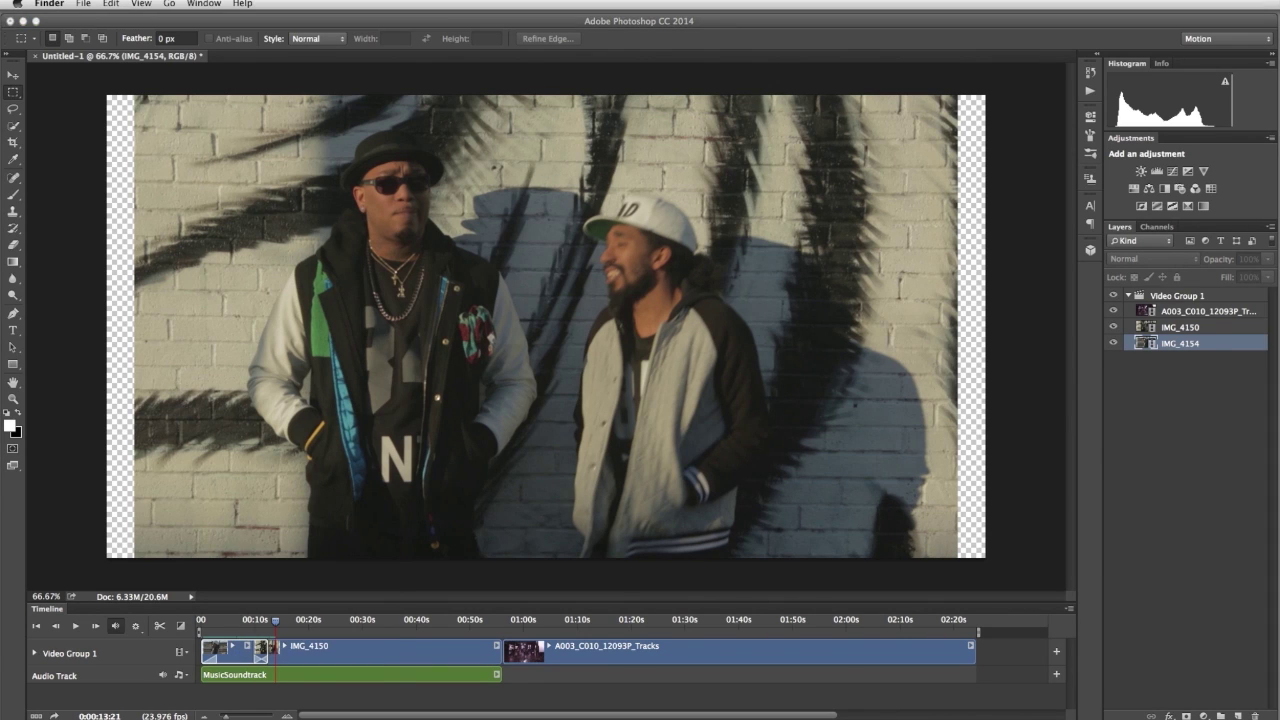
right_click(375, 654)
click(407, 564)
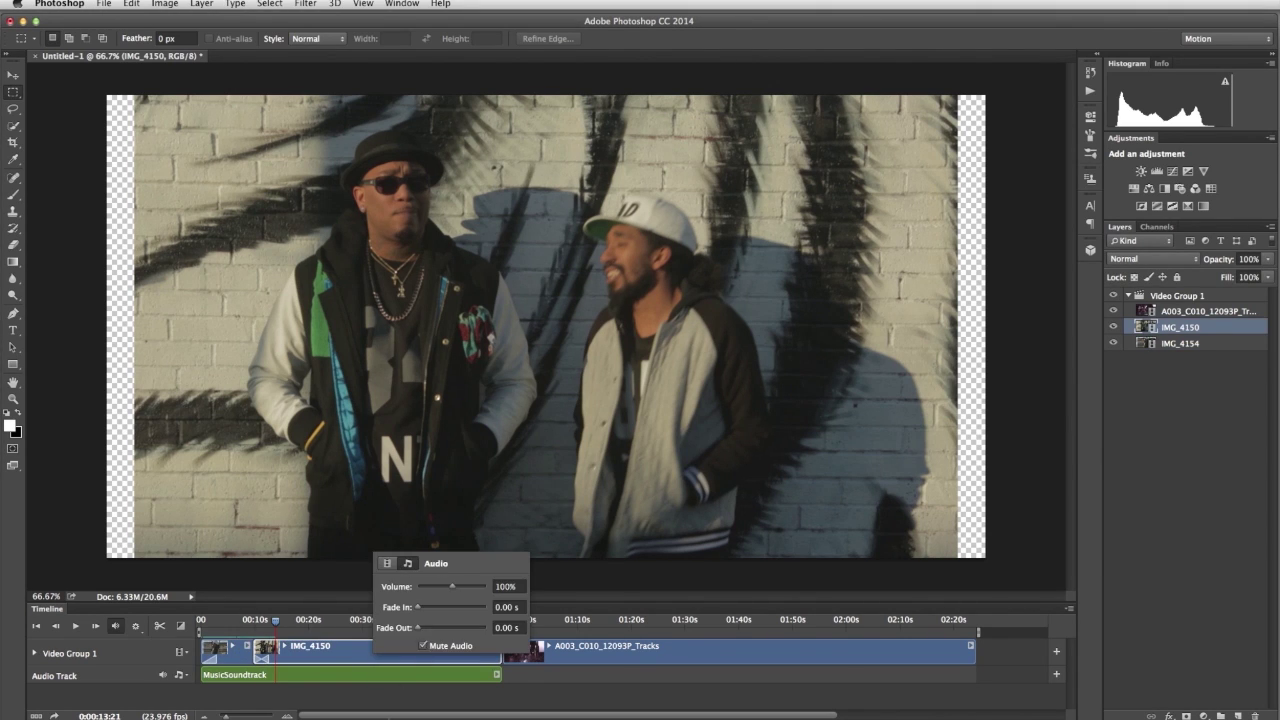
Play the video from the start and confirm IMG_4150's audio is muted.
click(197, 621)
click(75, 626)
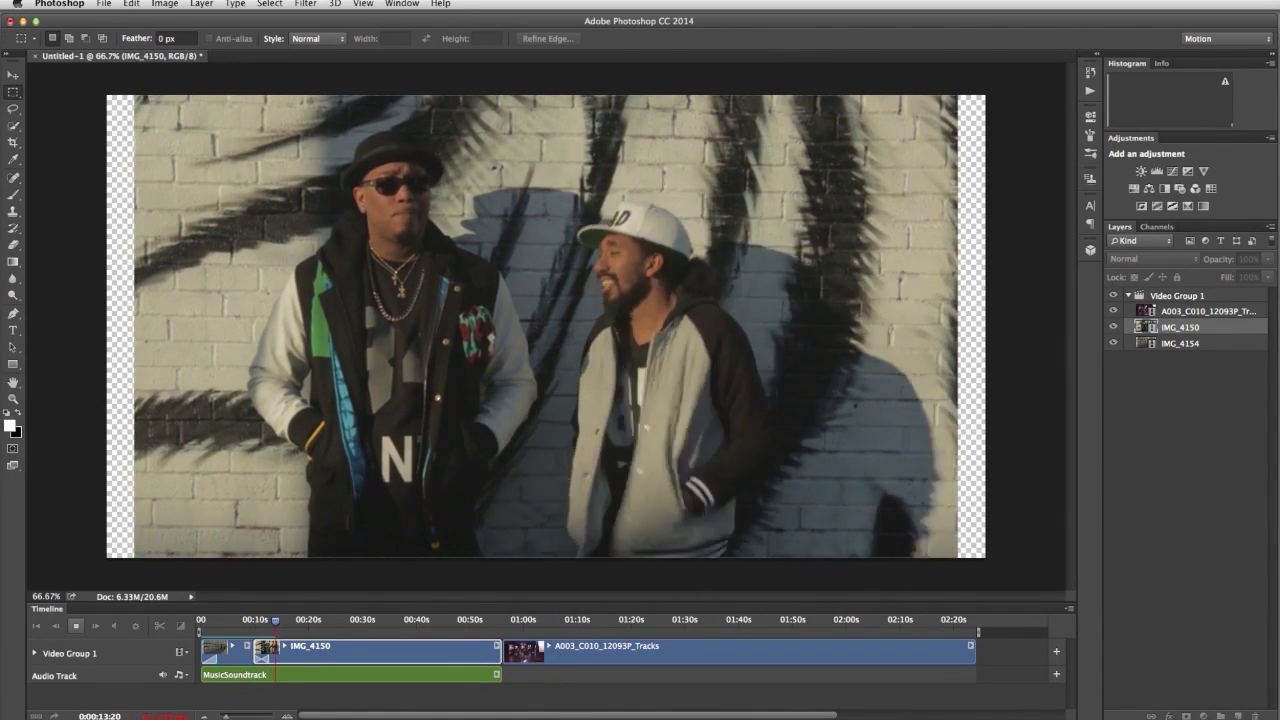
key(space)
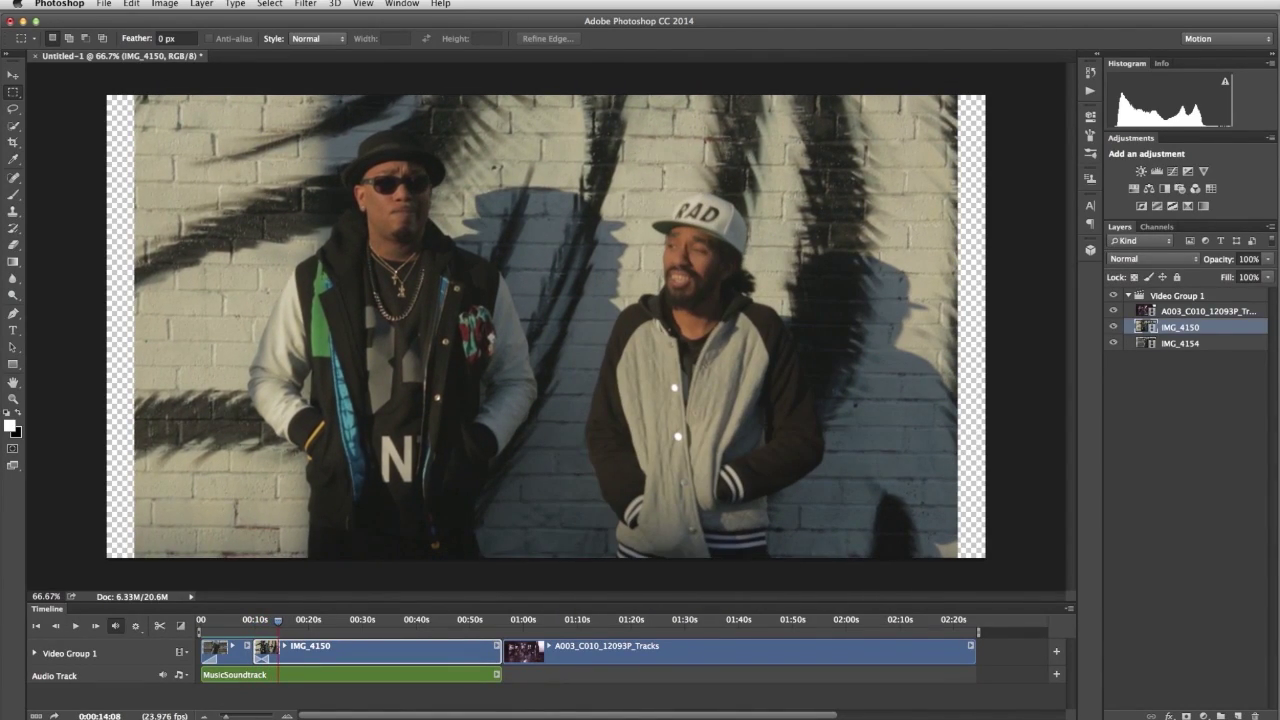
right_click(370, 641)
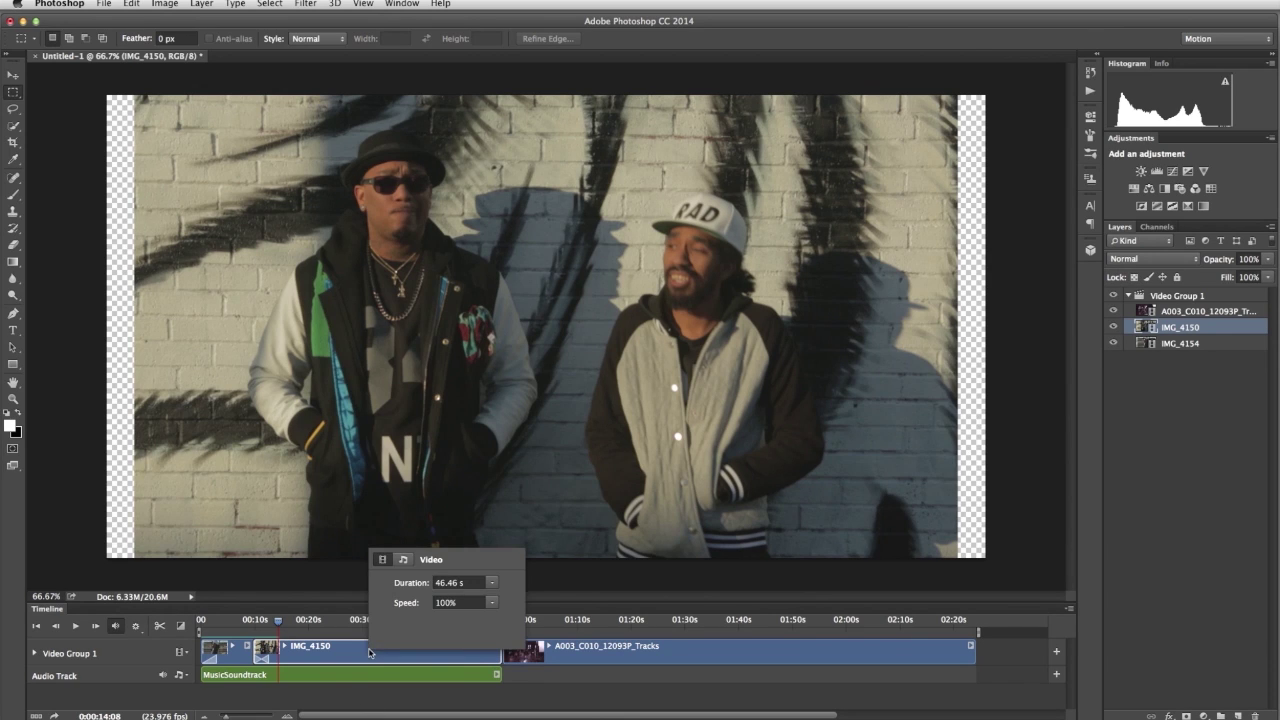
click(404, 560)
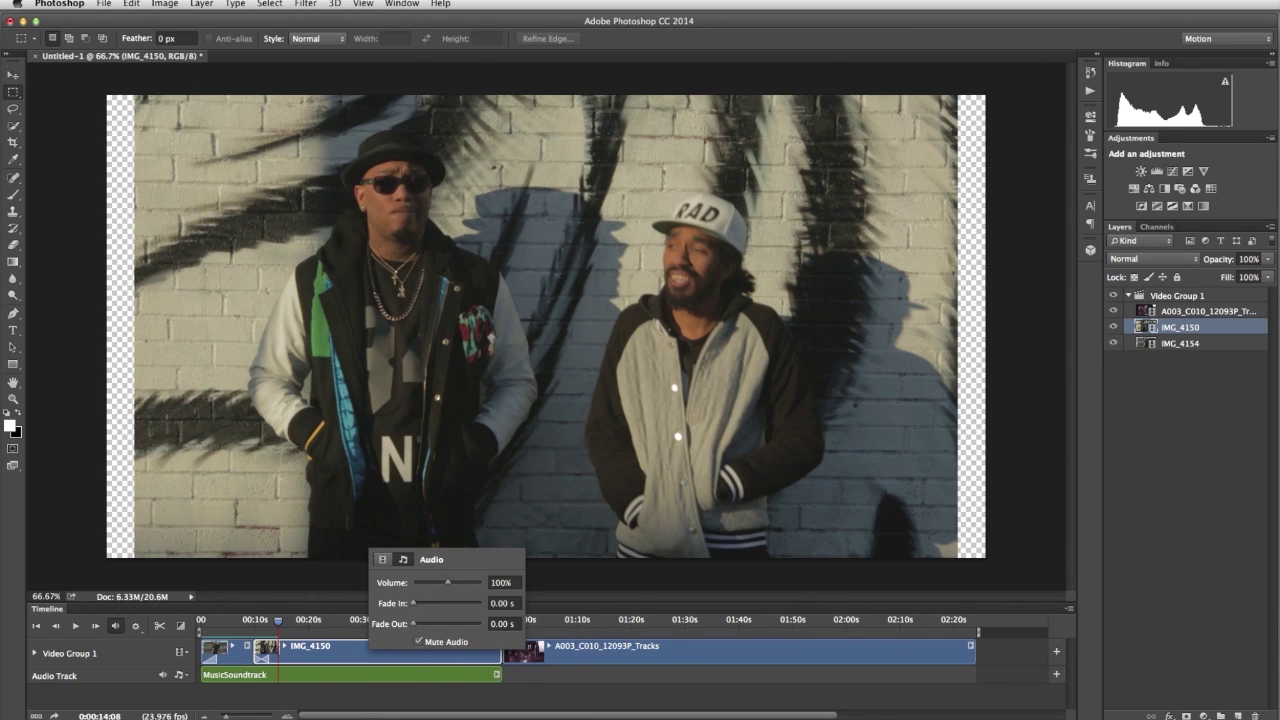
key(super+Tab)
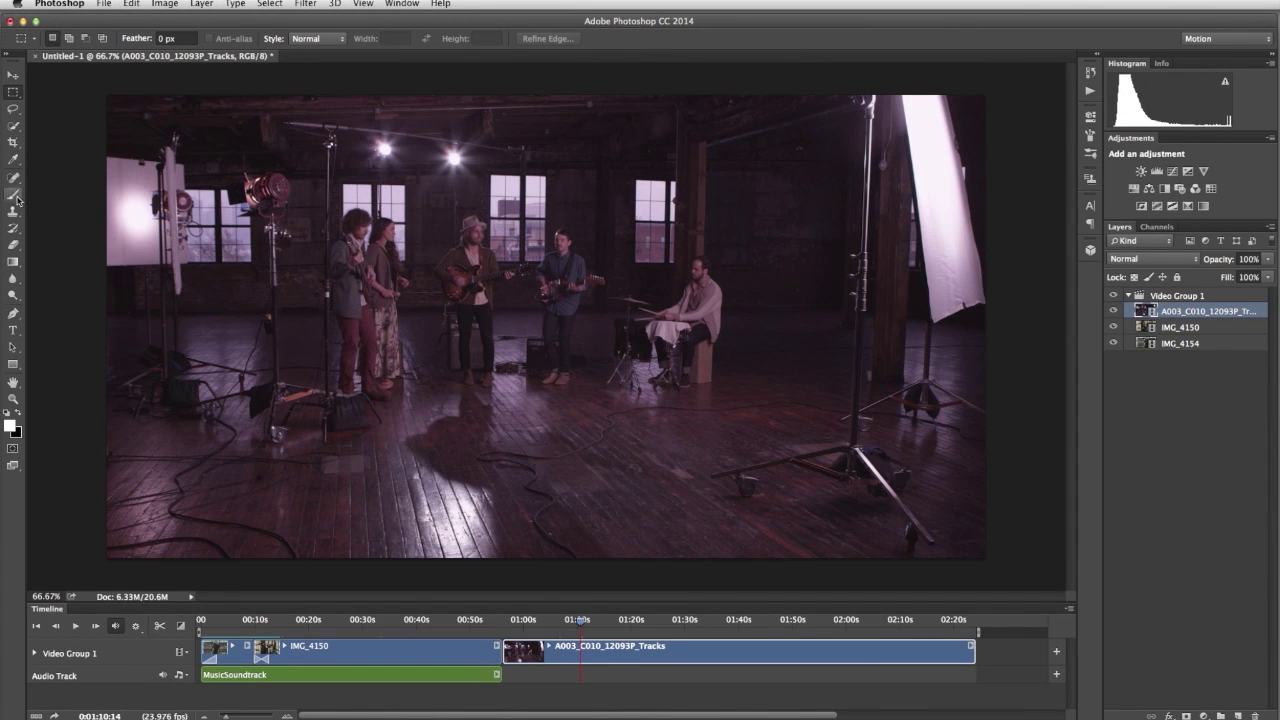
Create a 'Live Music' text layer on the canvas and set it to 150 pt.
click(13, 330)
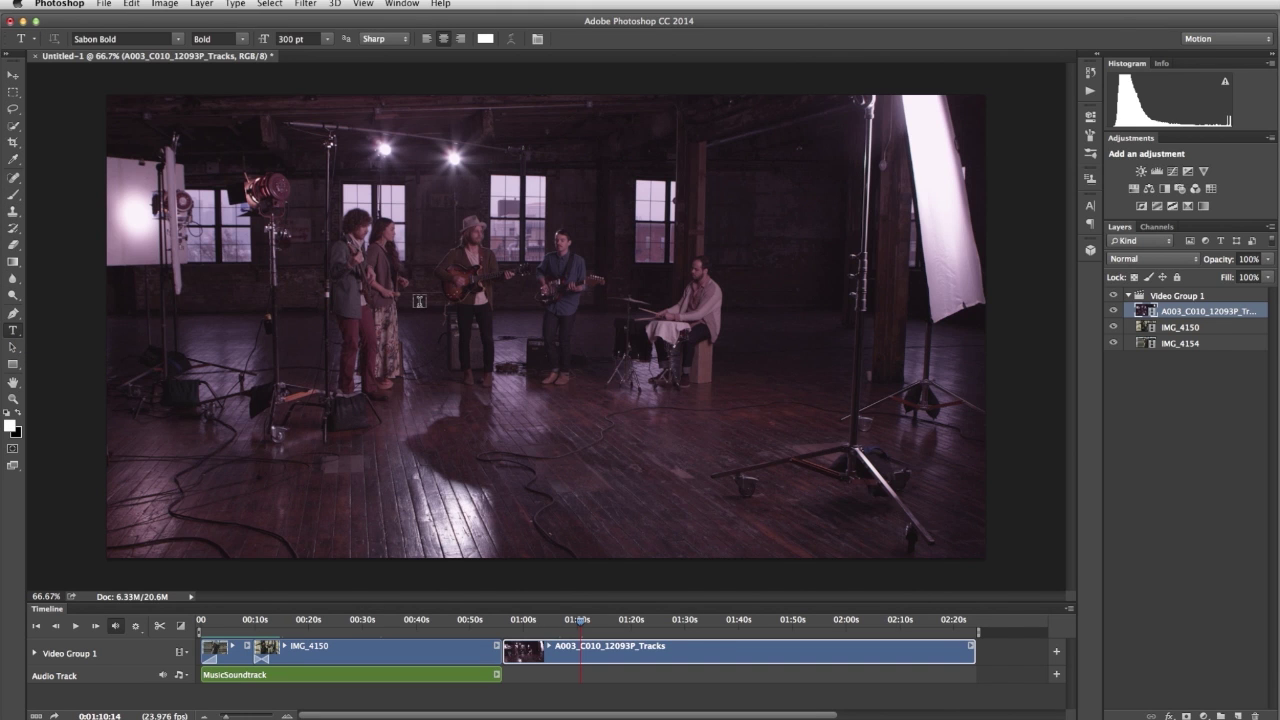
click(419, 301)
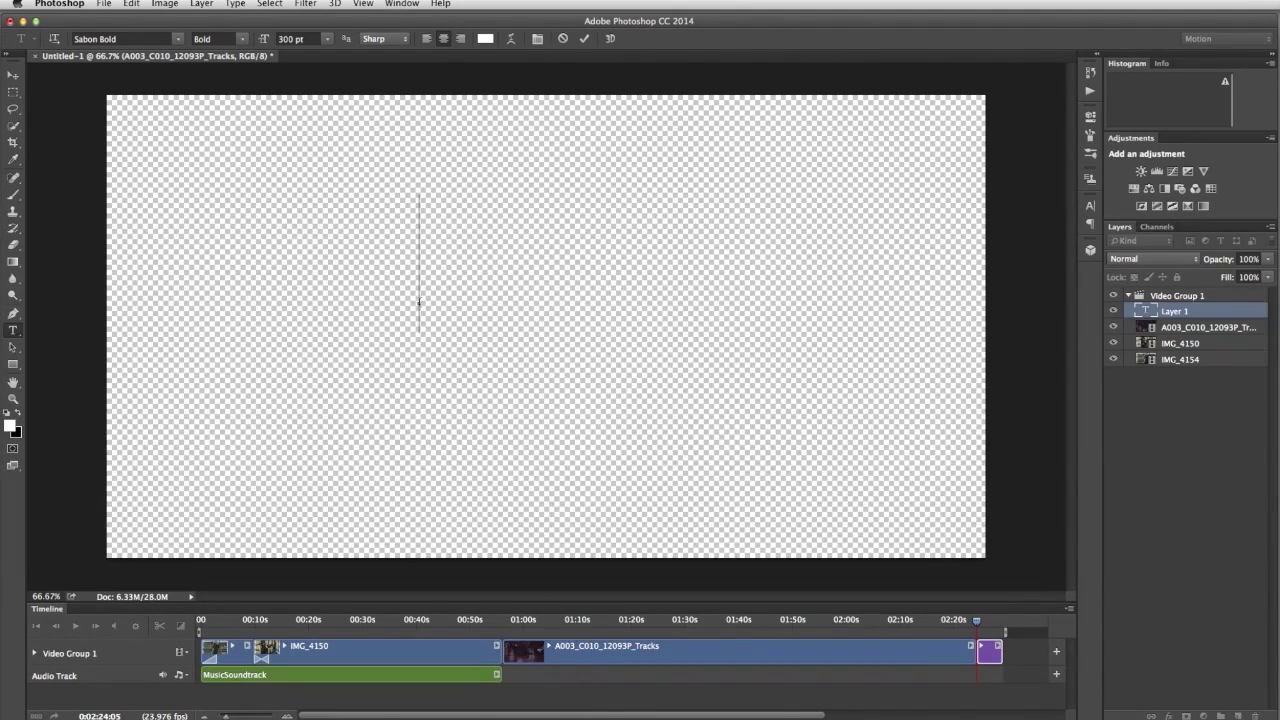
text(Live Music)
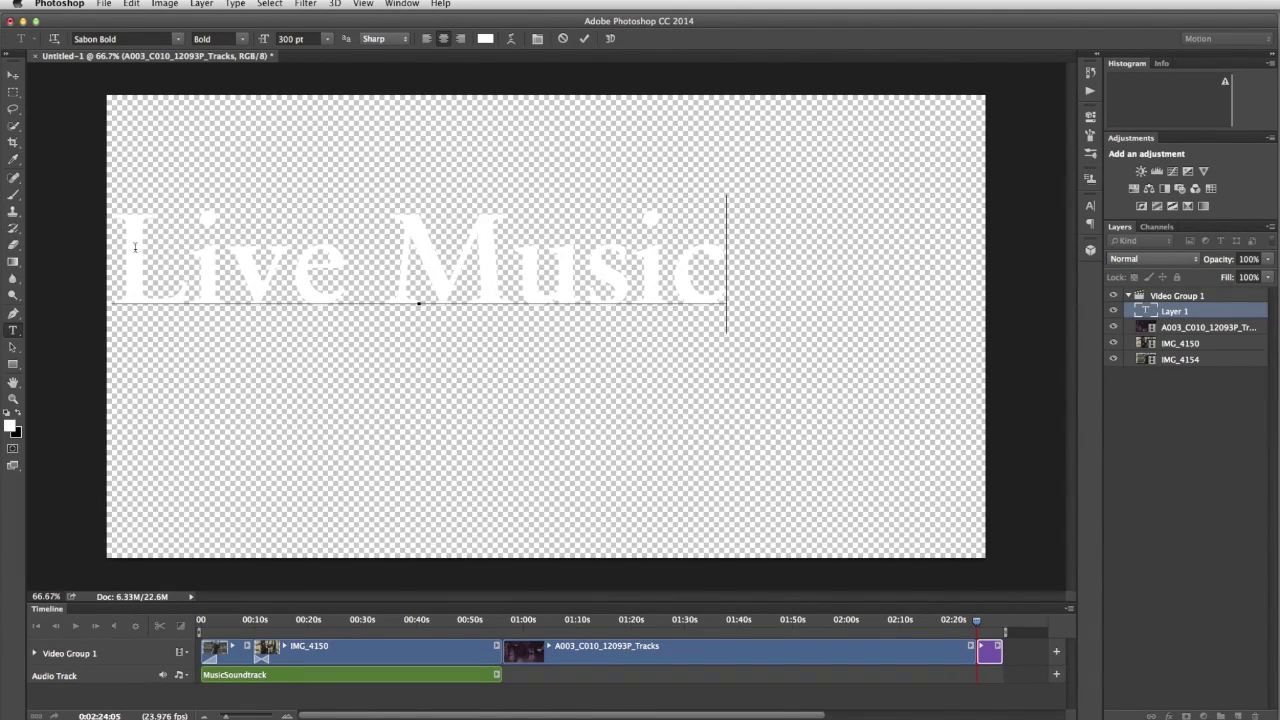
drag(134, 248, 716, 250)
click(288, 39)
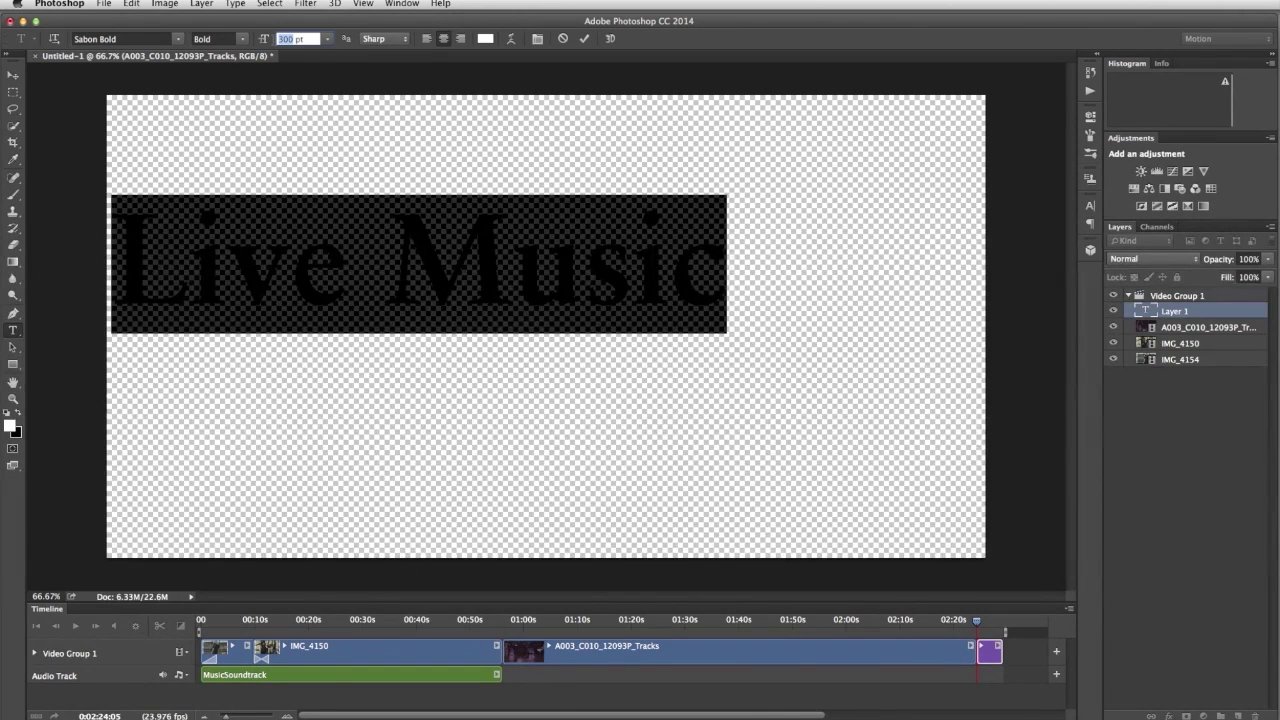
text(150)
key(Return)
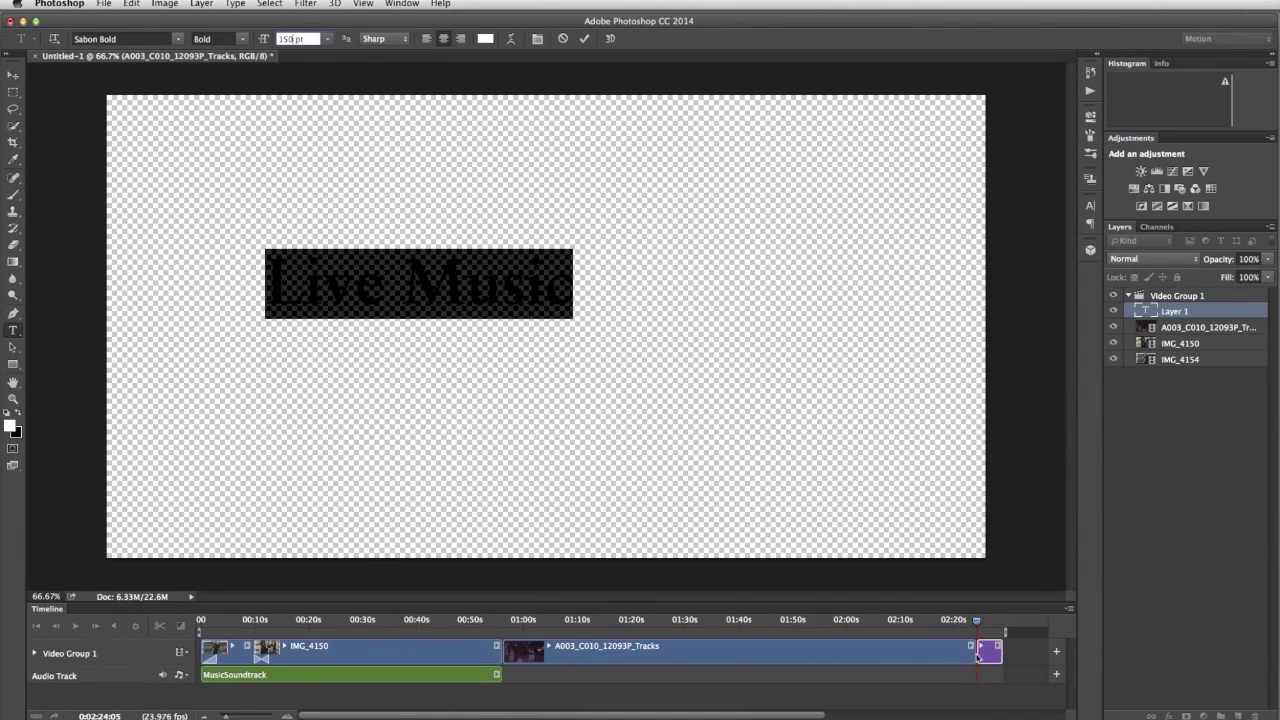
click(586, 39)
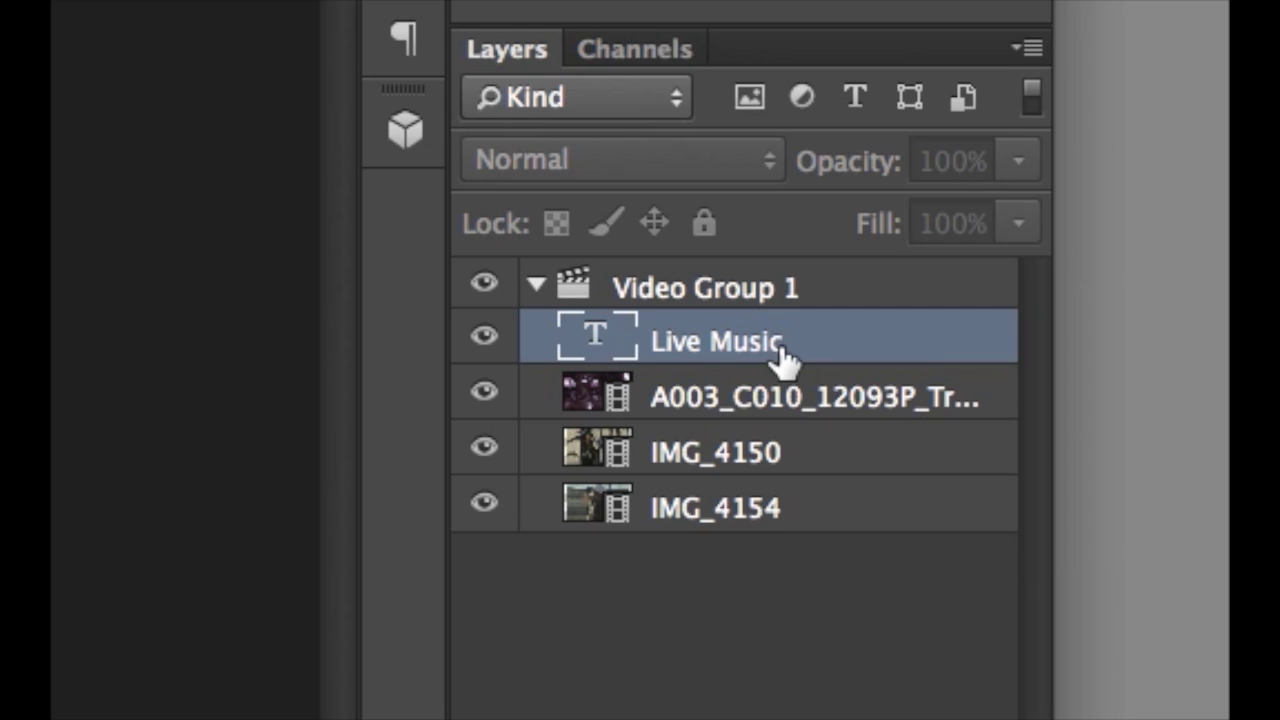
Move the Live Music layer above Video Group 1, start it near 1:05, and place it low-centre.
drag(783, 358, 791, 271)
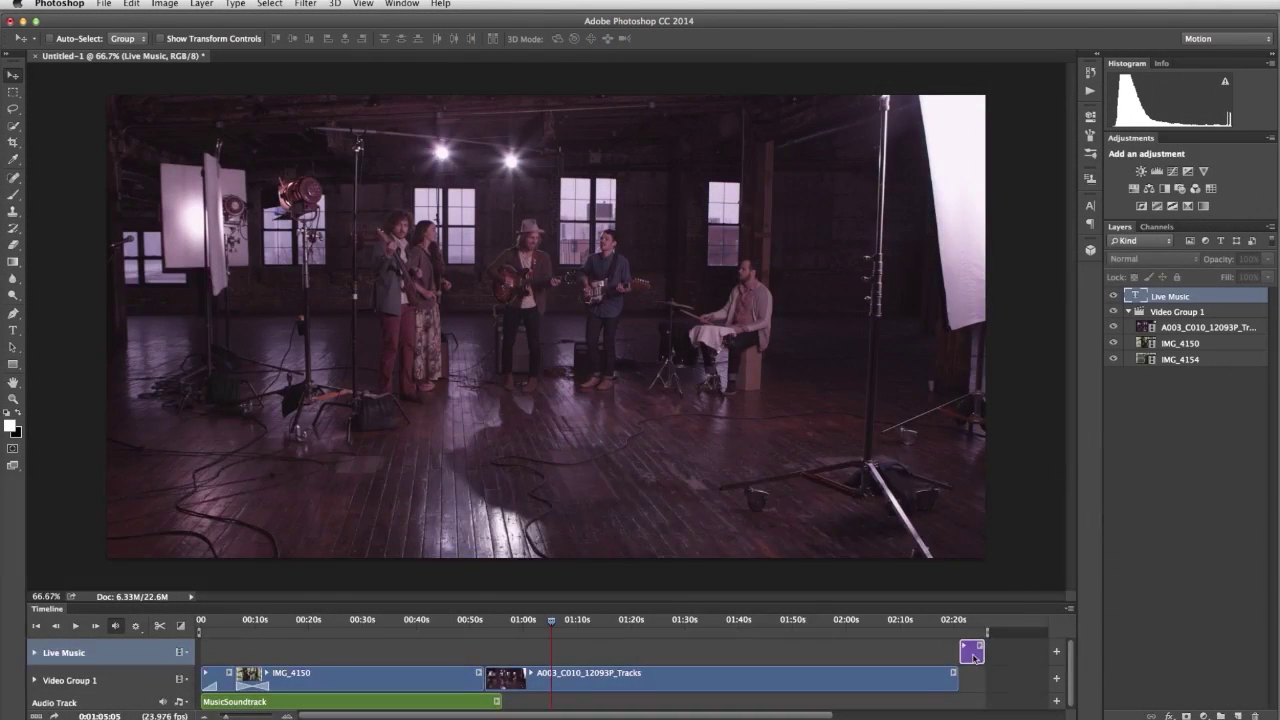
drag(972, 652, 545, 650)
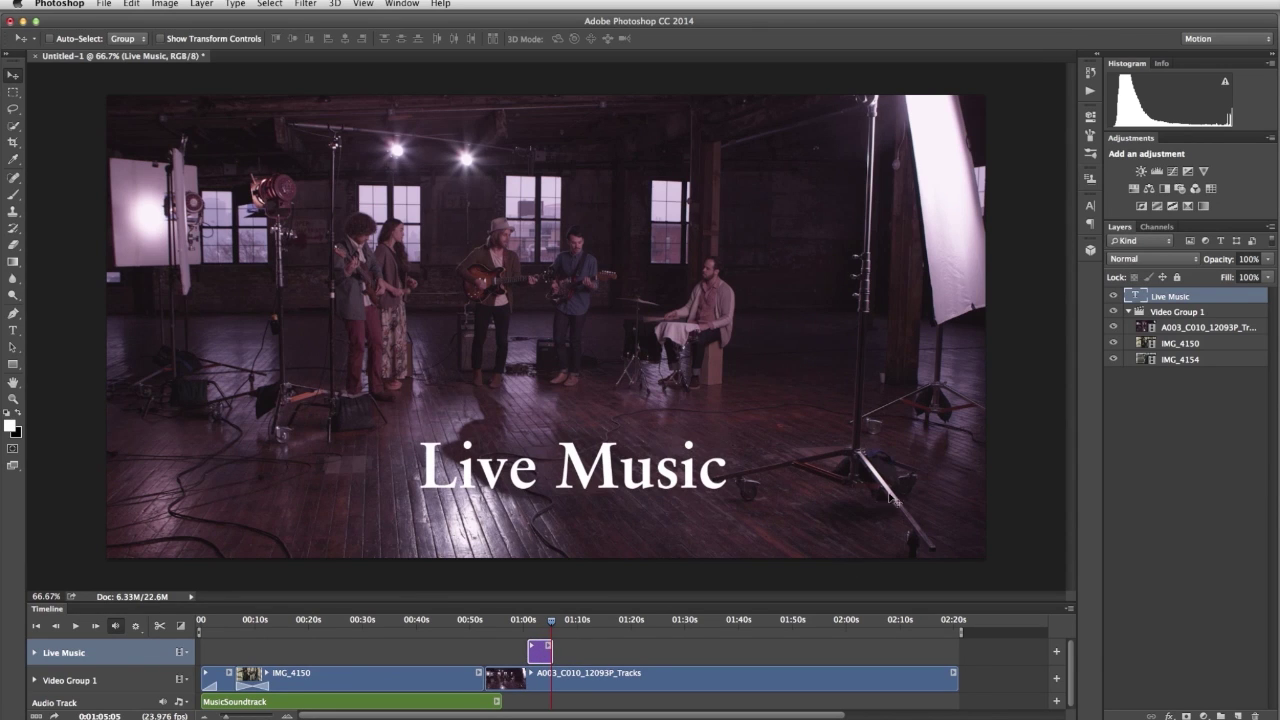
mouse_move(678, 485)
mouse_down()
mouse_move(666, 471)
mouse_move(632, 483)
mouse_move(679, 492)
mouse_move(683, 454)
mouse_move(638, 454)
mouse_move(672, 477)
mouse_move(690, 463)
mouse_move(663, 475)
mouse_up()
Add Fade transitions to both ends of the Live Music clip and play the timeline.
click(181, 627)
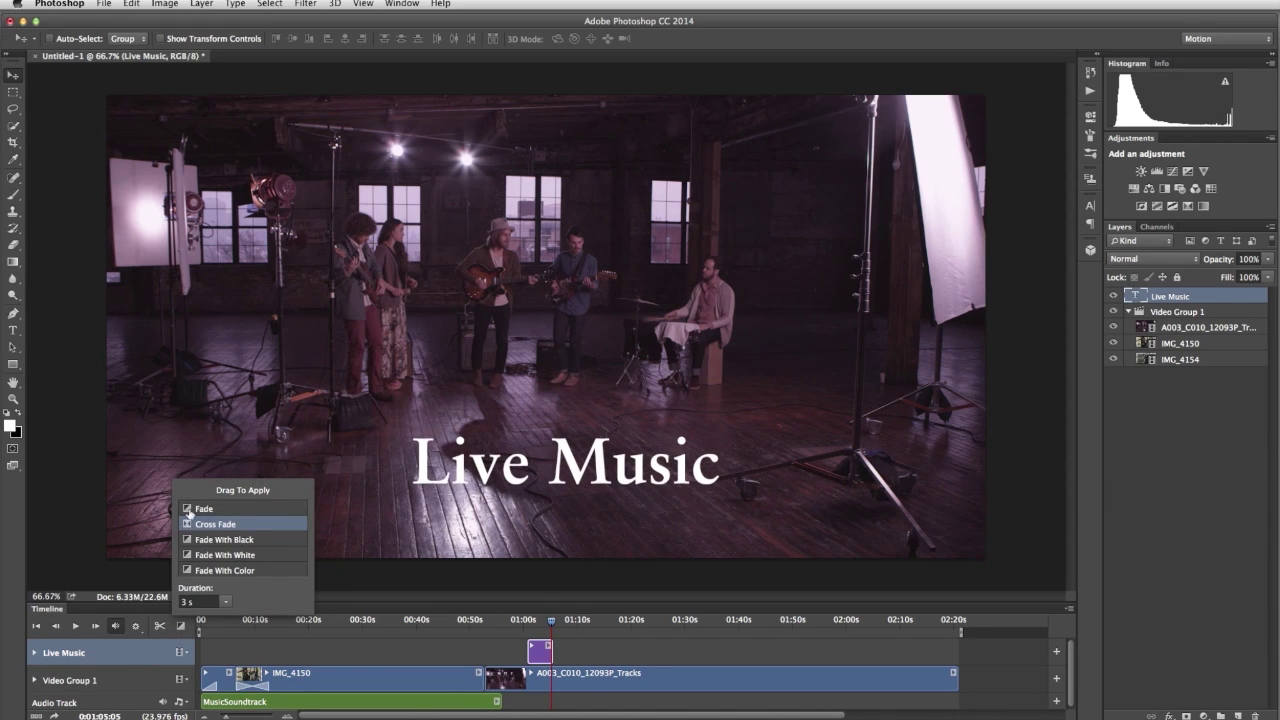
drag(189, 510, 533, 651)
drag(189, 510, 497, 624)
click(76, 625)
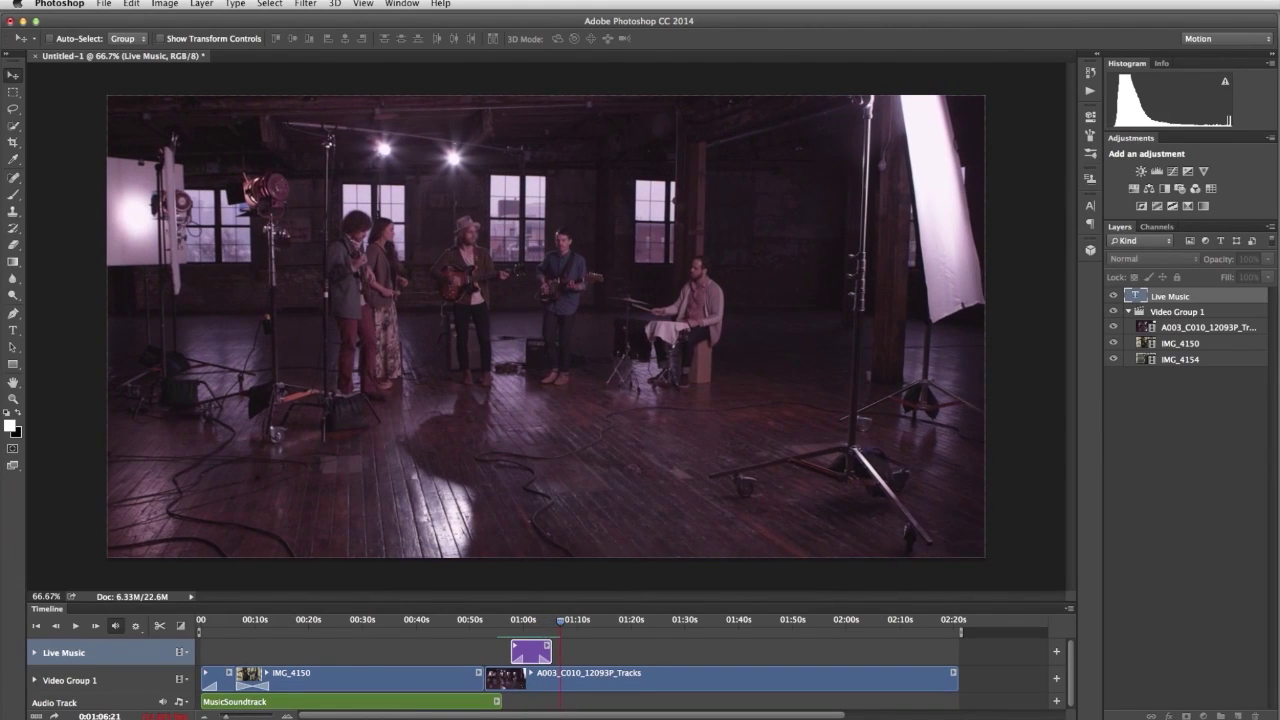
click(76, 625)
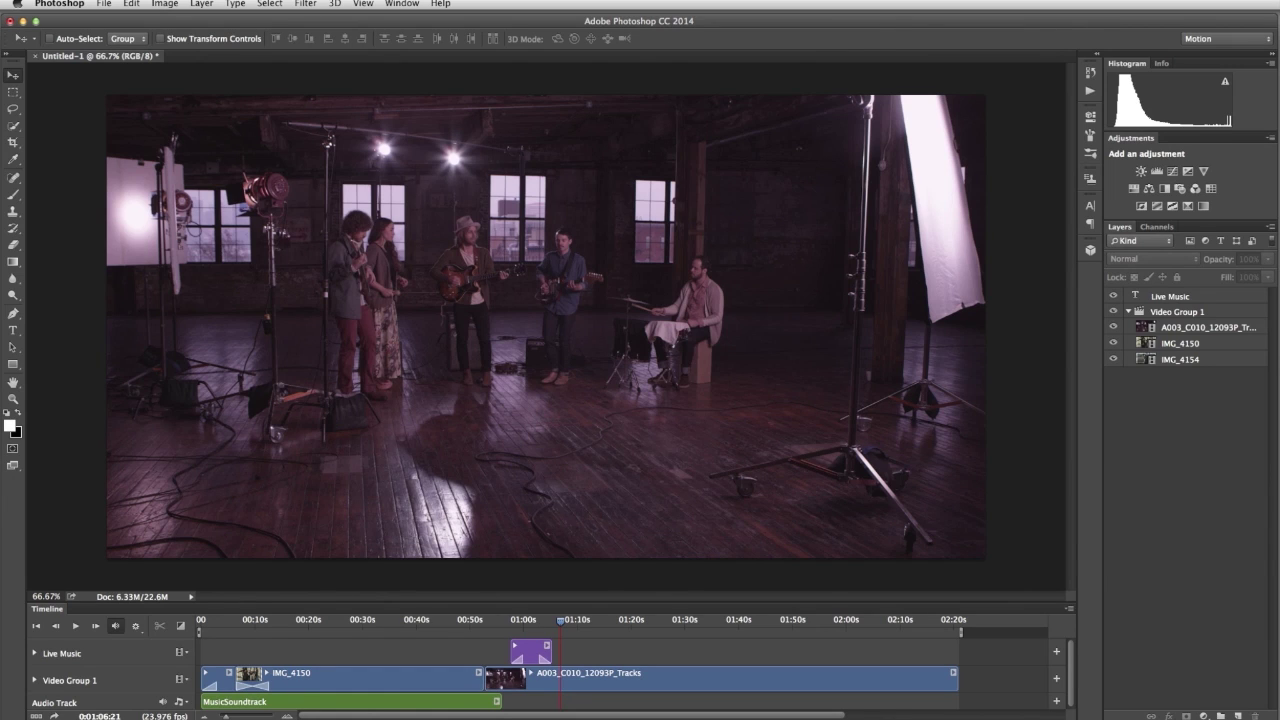
click(881, 686)
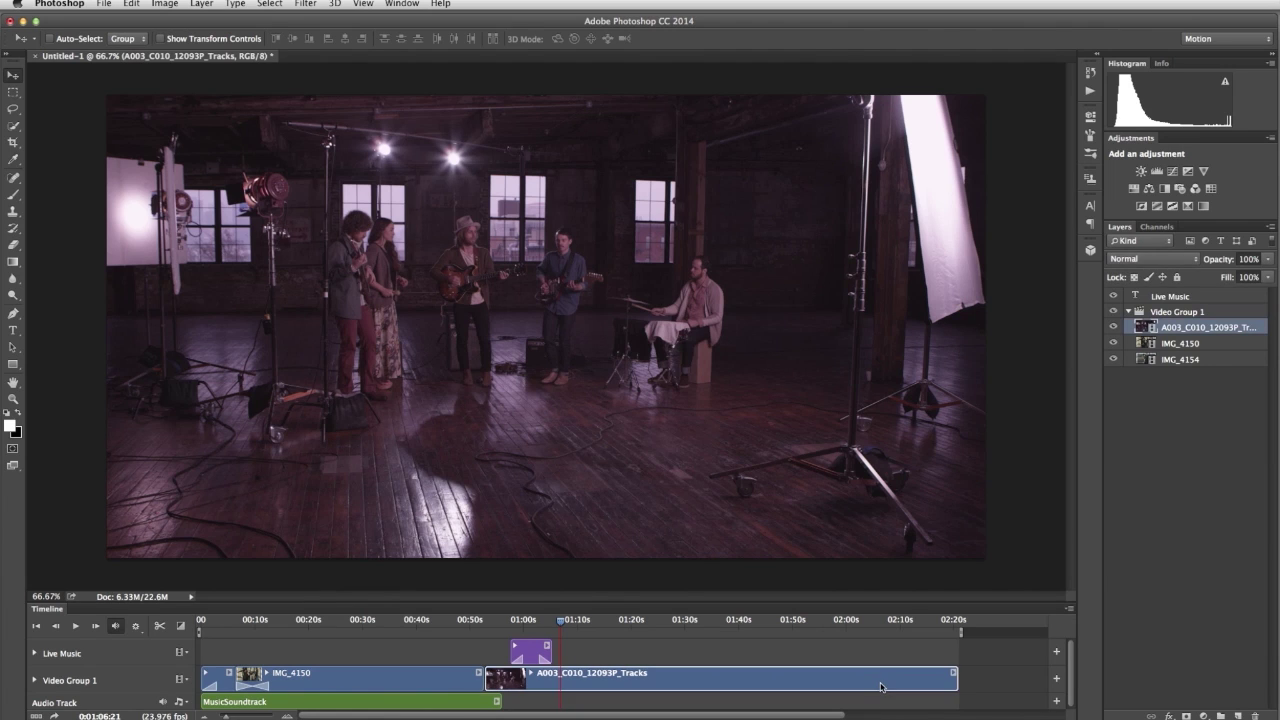
click(1166, 190)
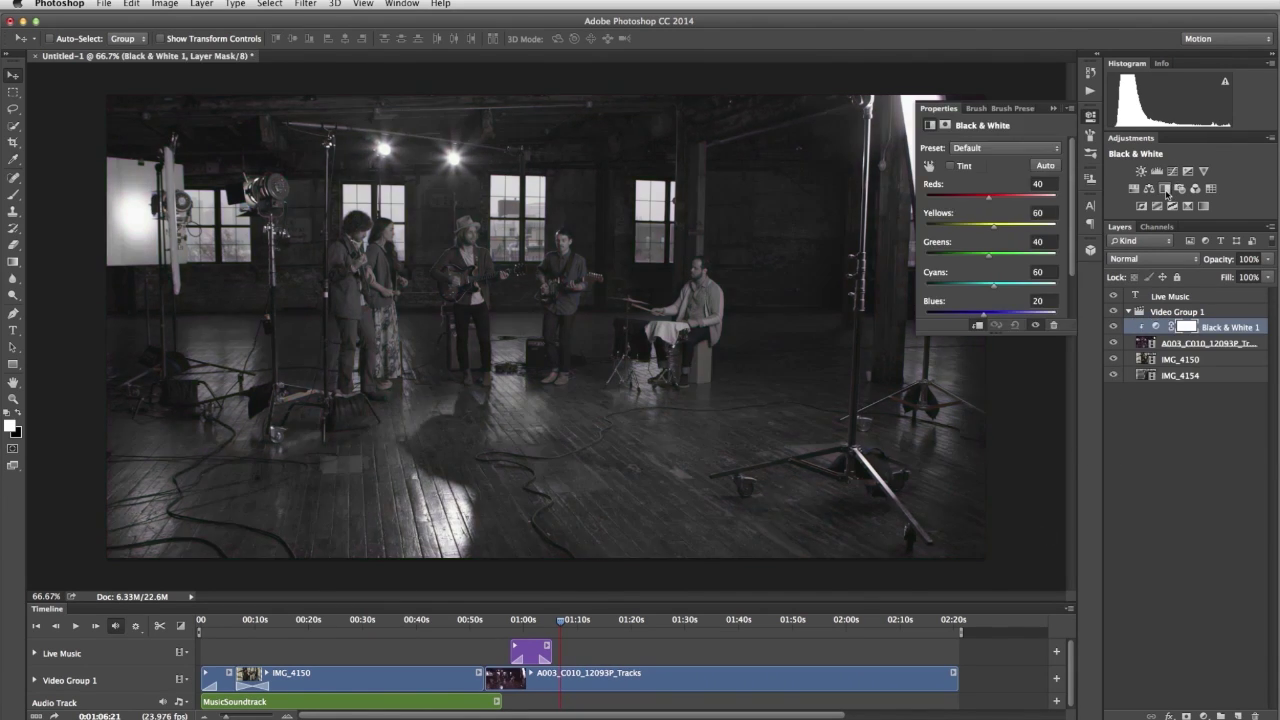
click(1090, 117)
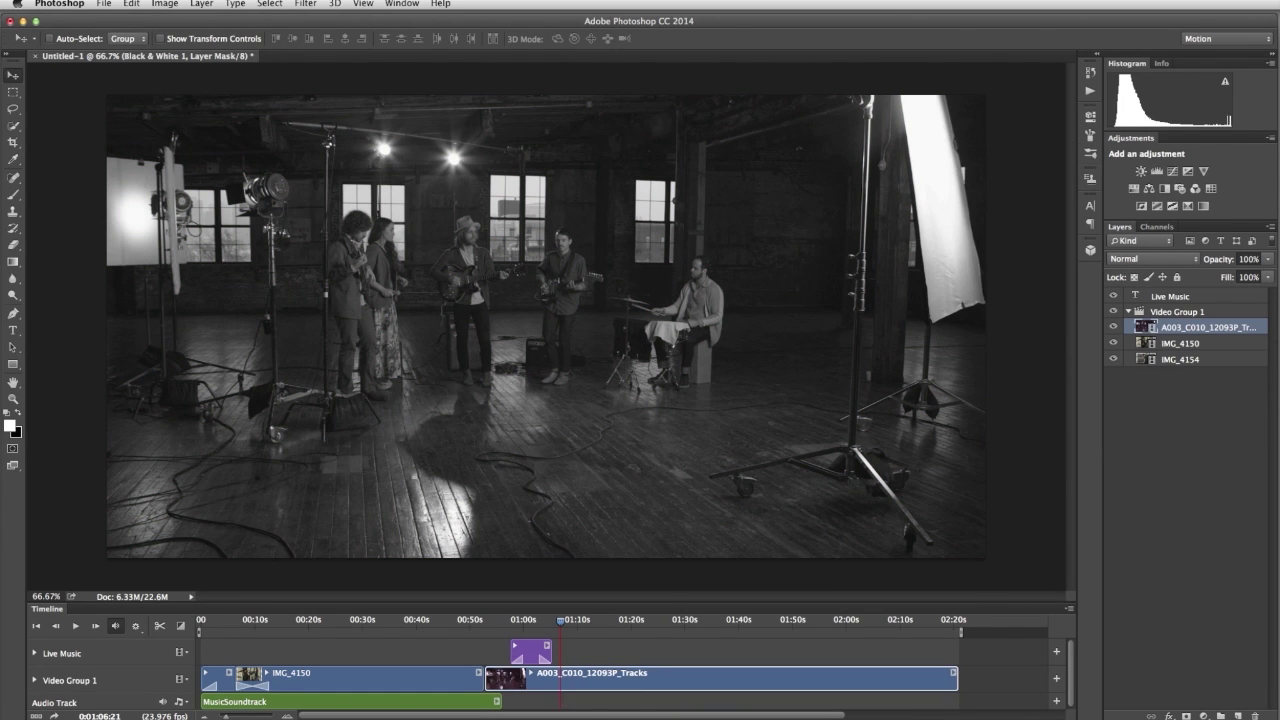
key(Delete)
click(1156, 171)
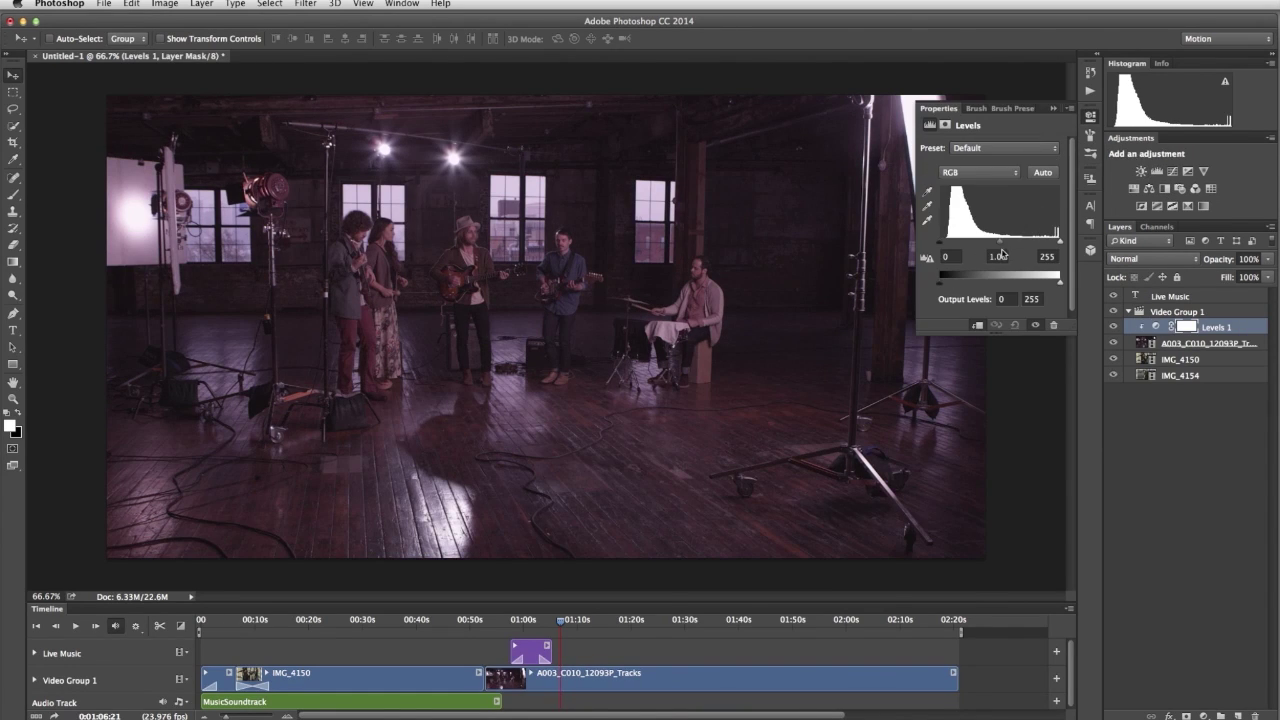
drag(999, 242, 998, 242)
key(Delete)
click(1211, 188)
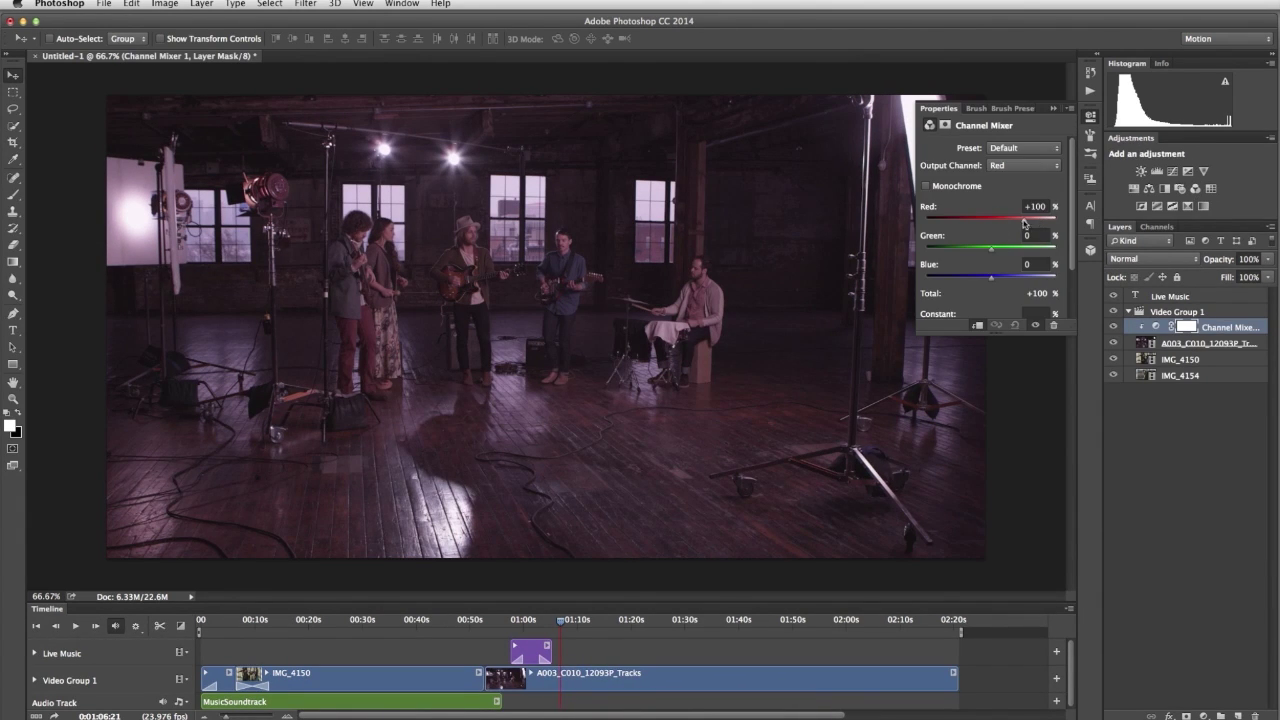
mouse_move(1025, 219)
mouse_down()
mouse_move(1001, 219)
mouse_move(1020, 219)
mouse_up()
mouse_move(990, 277)
mouse_down()
mouse_move(1006, 280)
mouse_move(978, 281)
mouse_up()
click(1091, 116)
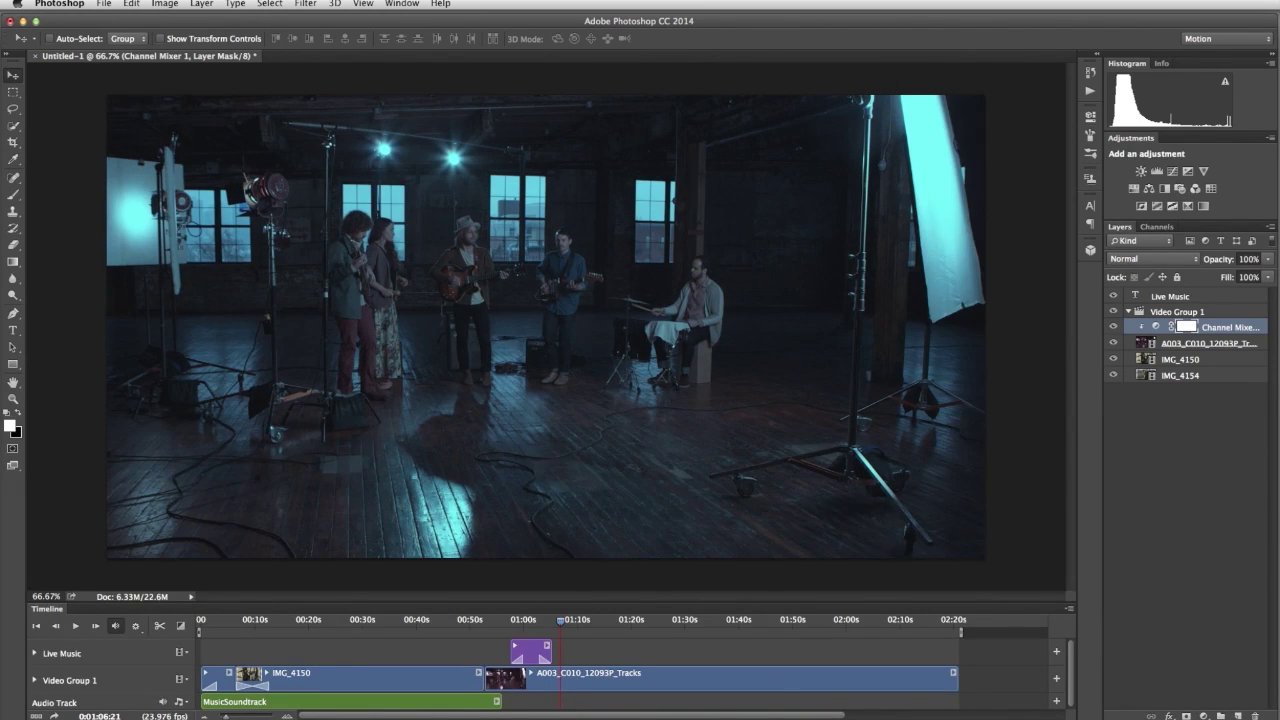
key(Delete)
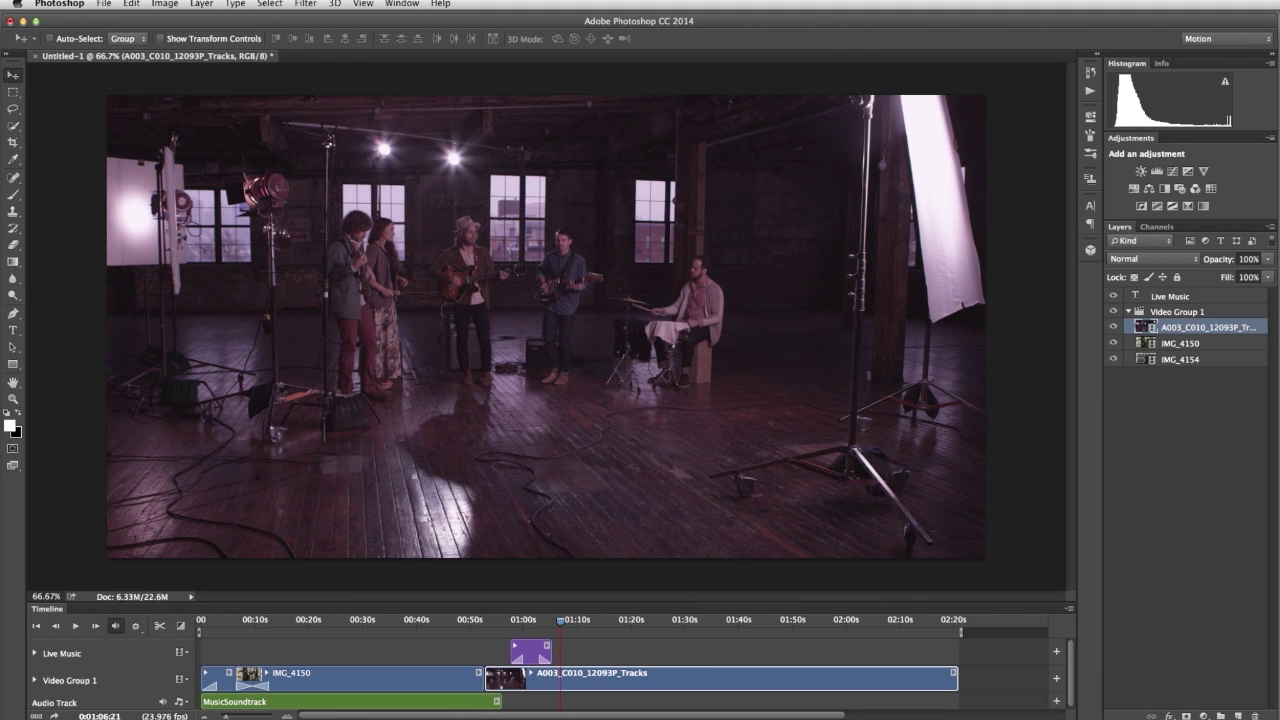
In Render Video, name the output 'Adobe Video' and save it to the Desktop.
click(108, 5)
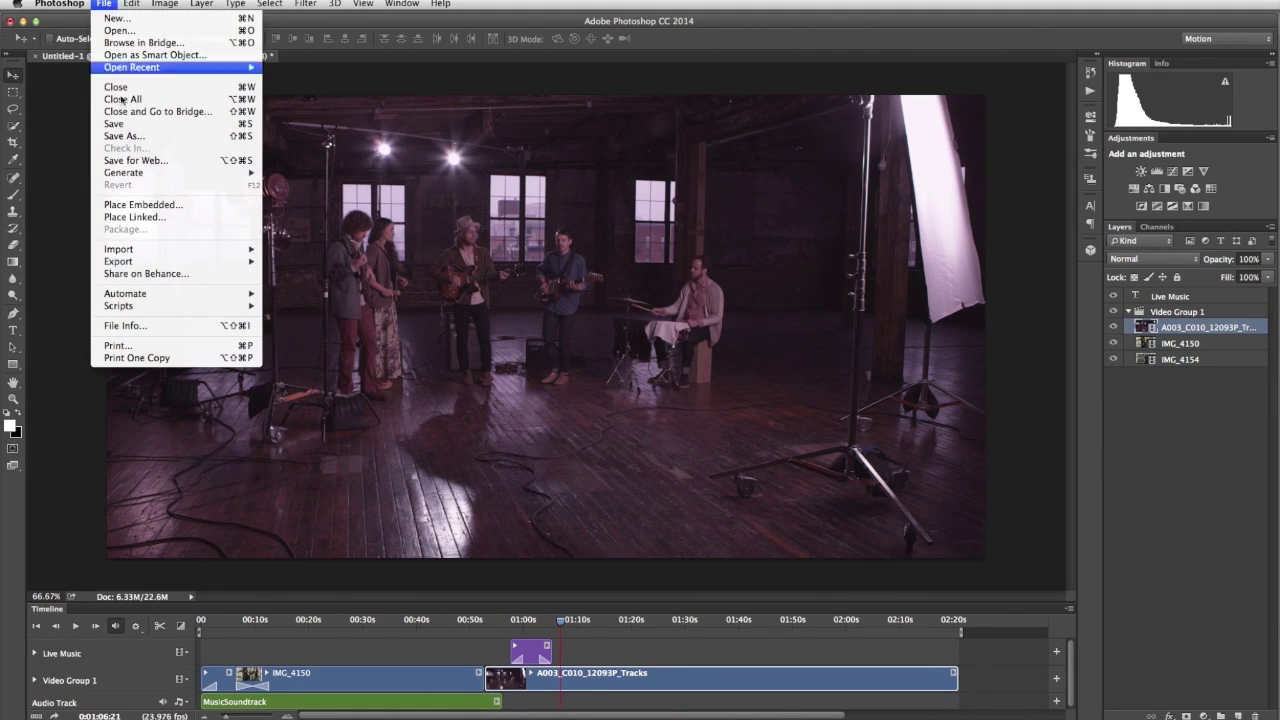
mouse_move(157, 263)
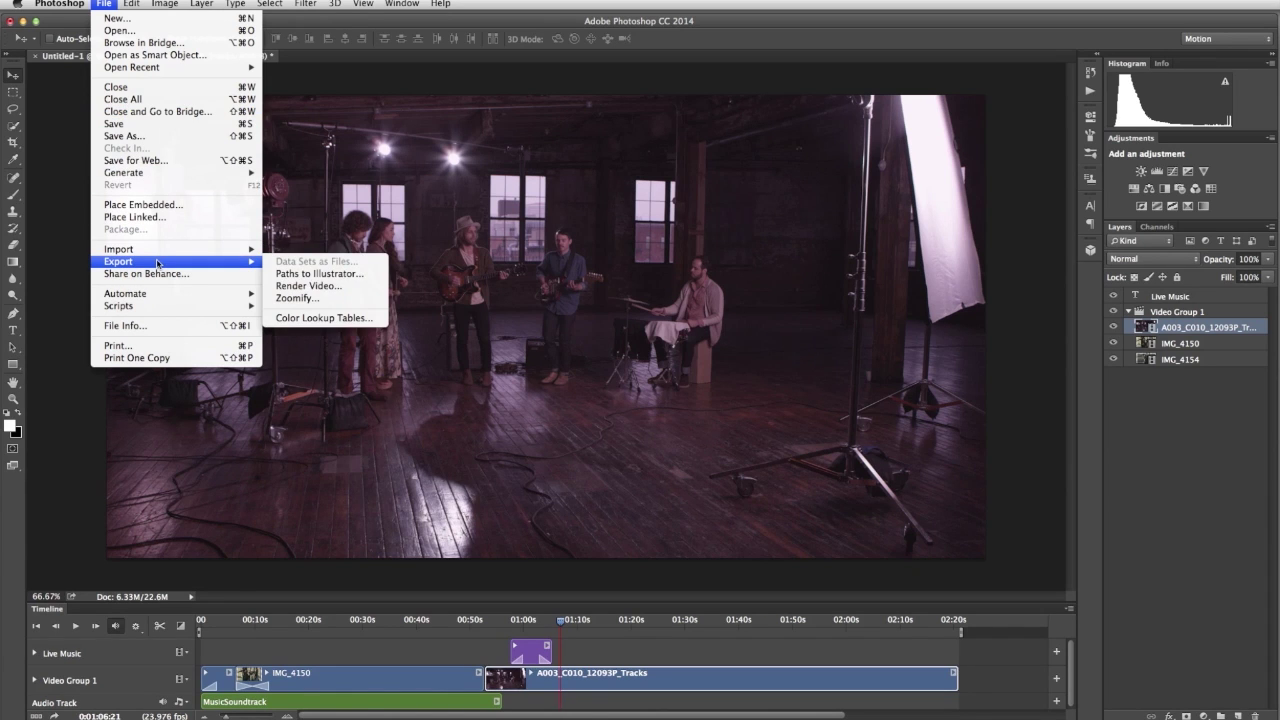
click(310, 287)
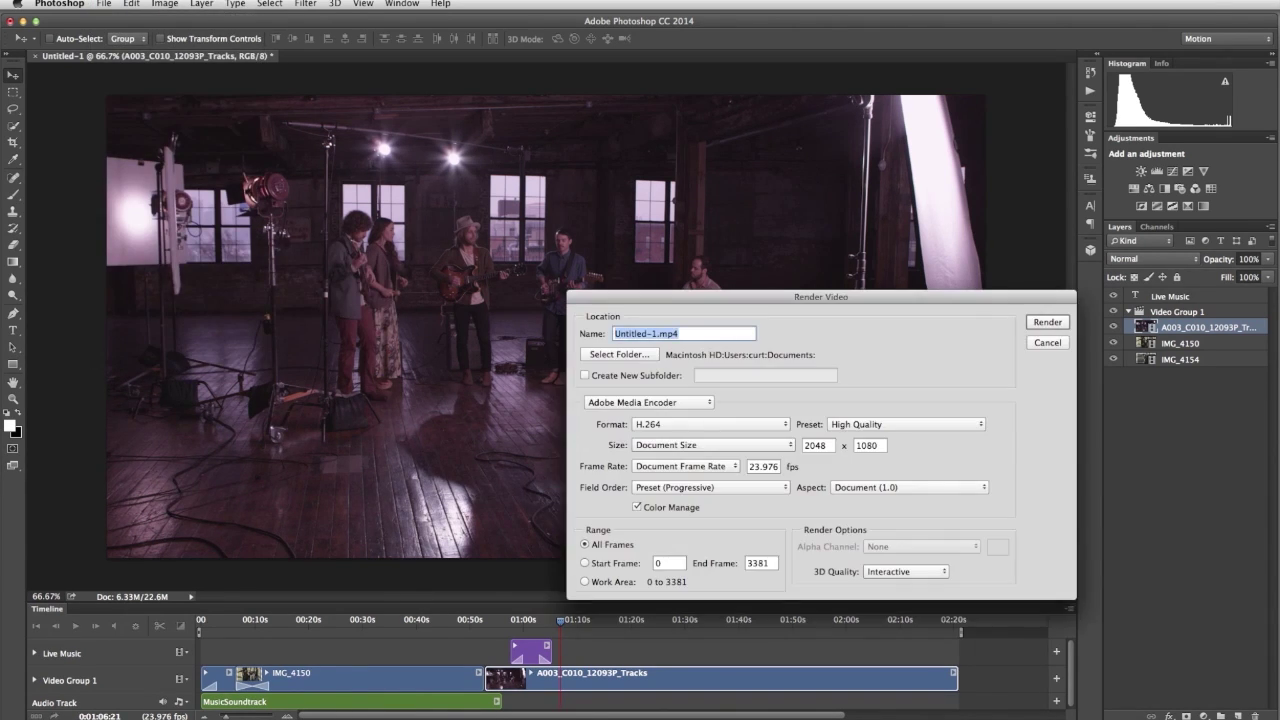
text(Adobe Video)
click(642, 356)
click(639, 236)
key(Return)
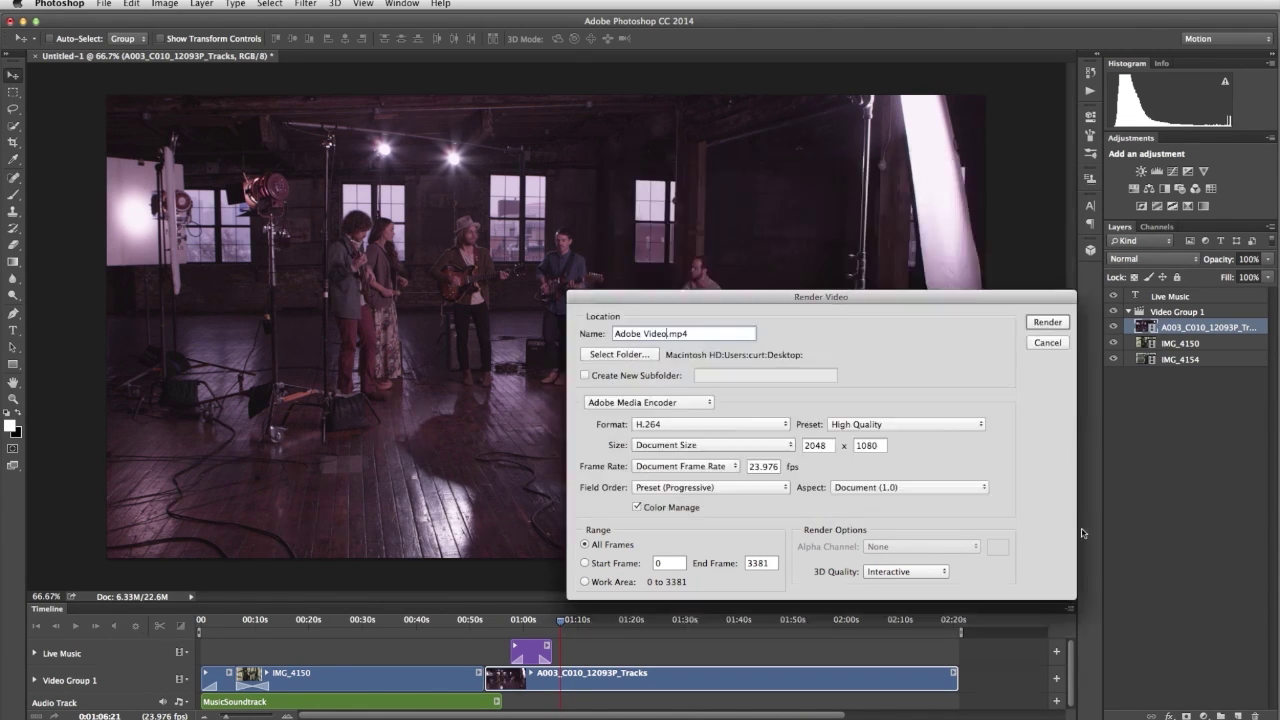
Set the render format to H.264 with the High Quality preset.
click(730, 428)
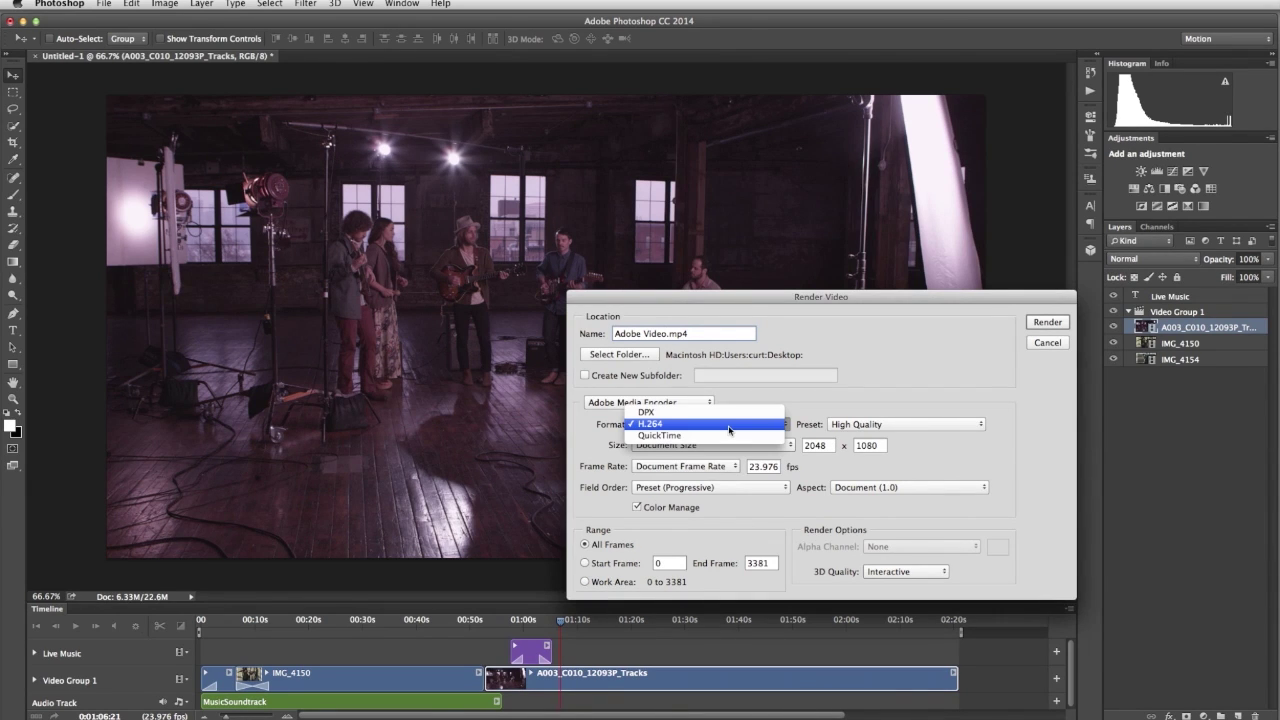
click(730, 425)
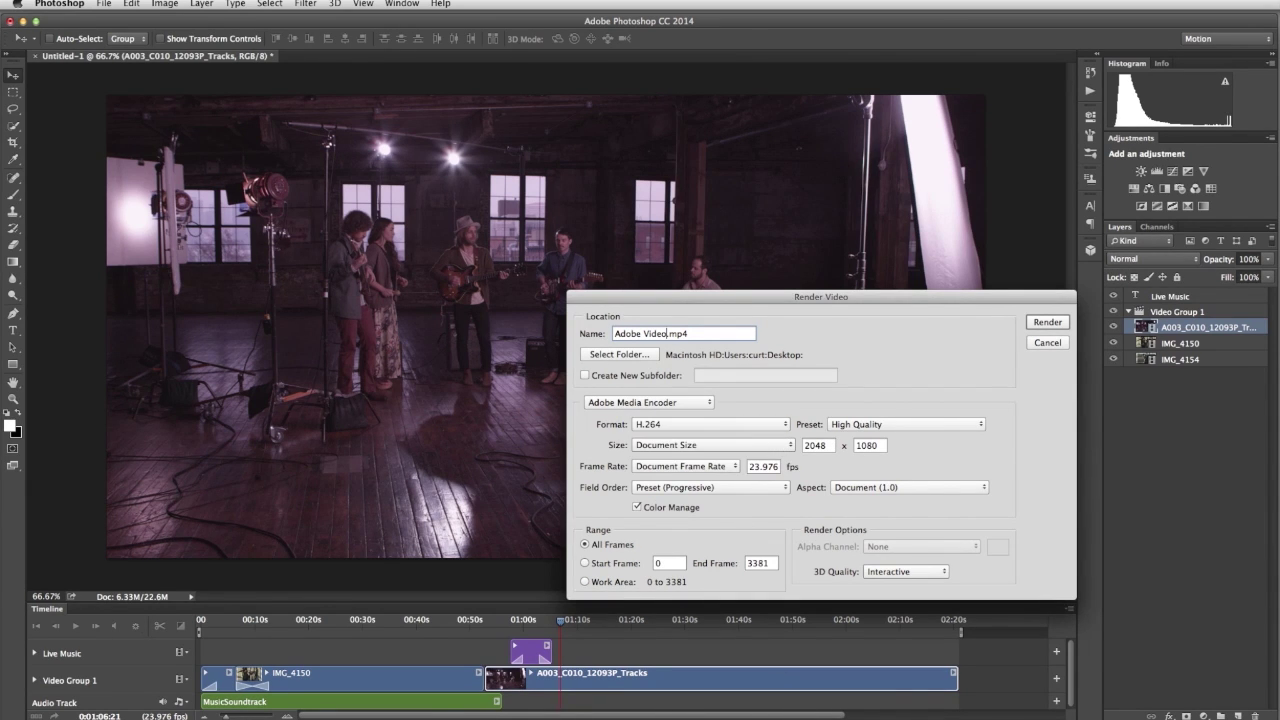
click(967, 429)
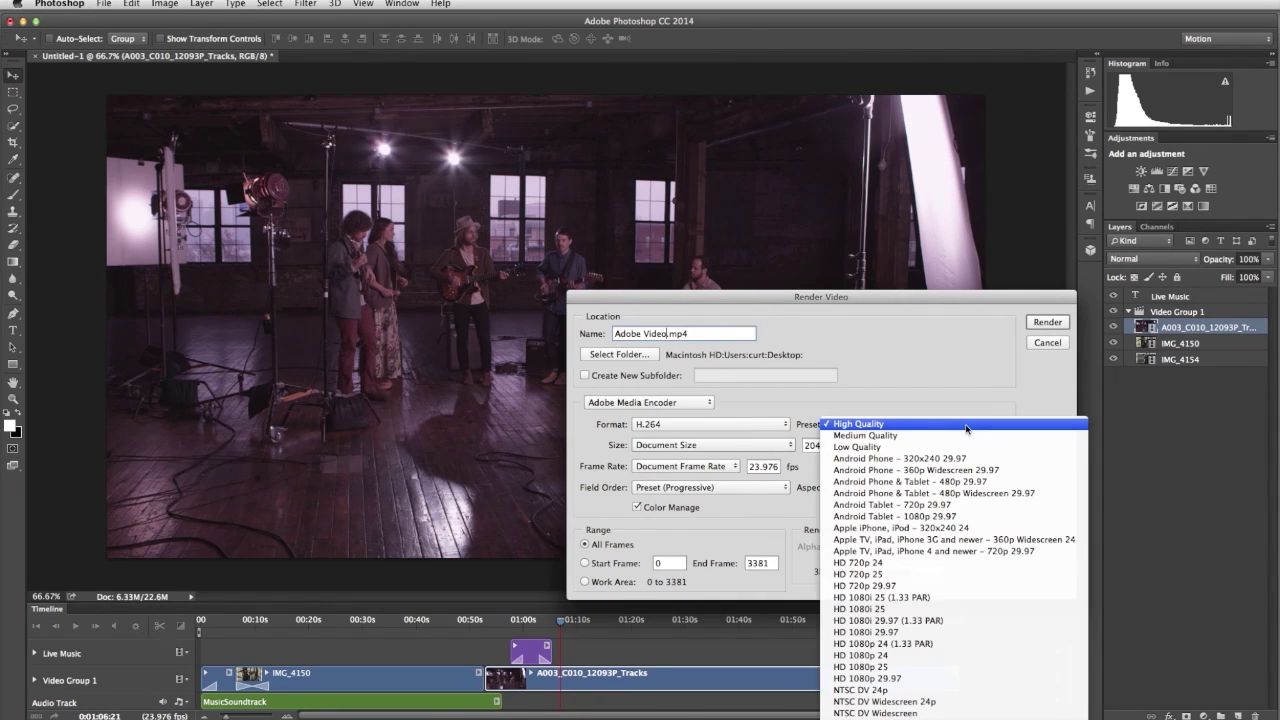
click(948, 389)
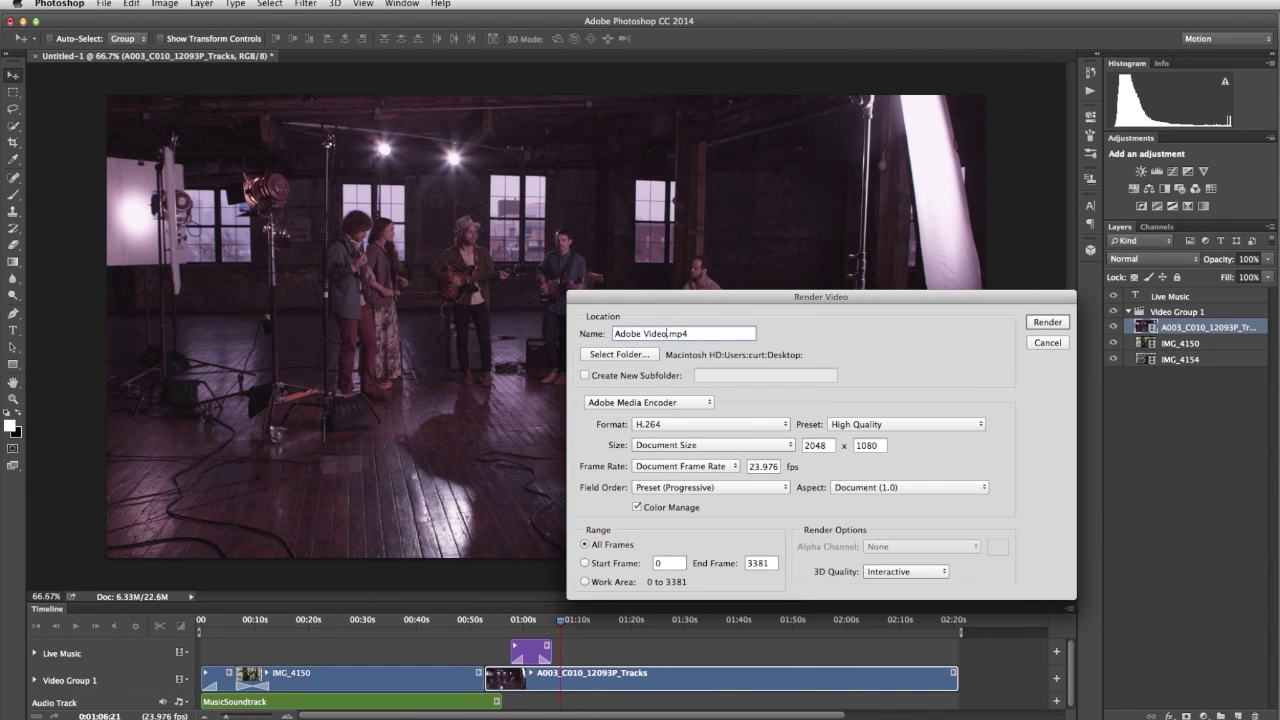